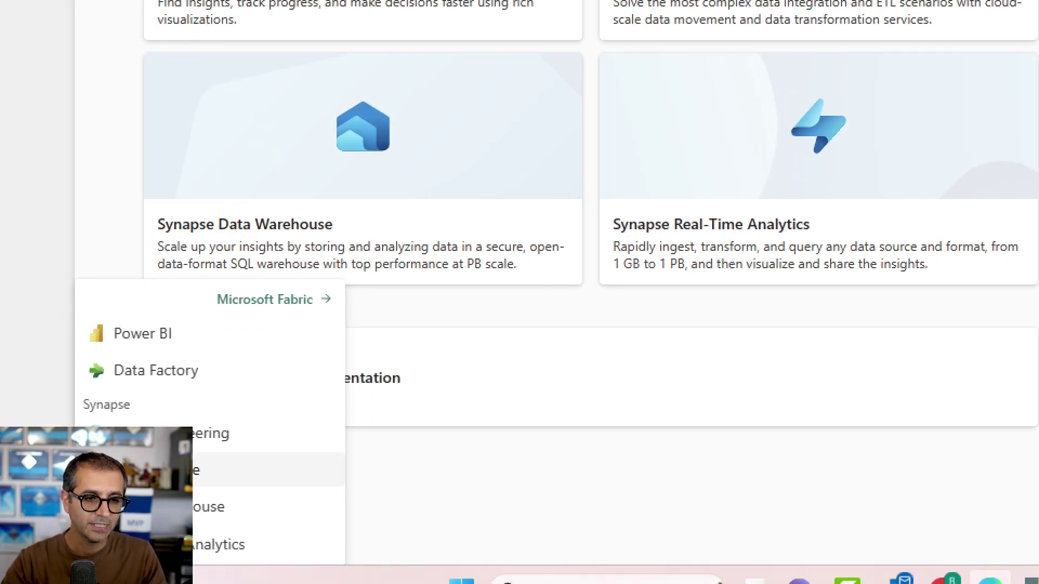
{"action": "left_click_drag", "start_coordinate": [77, 416], "coordinate": [249, 453]}
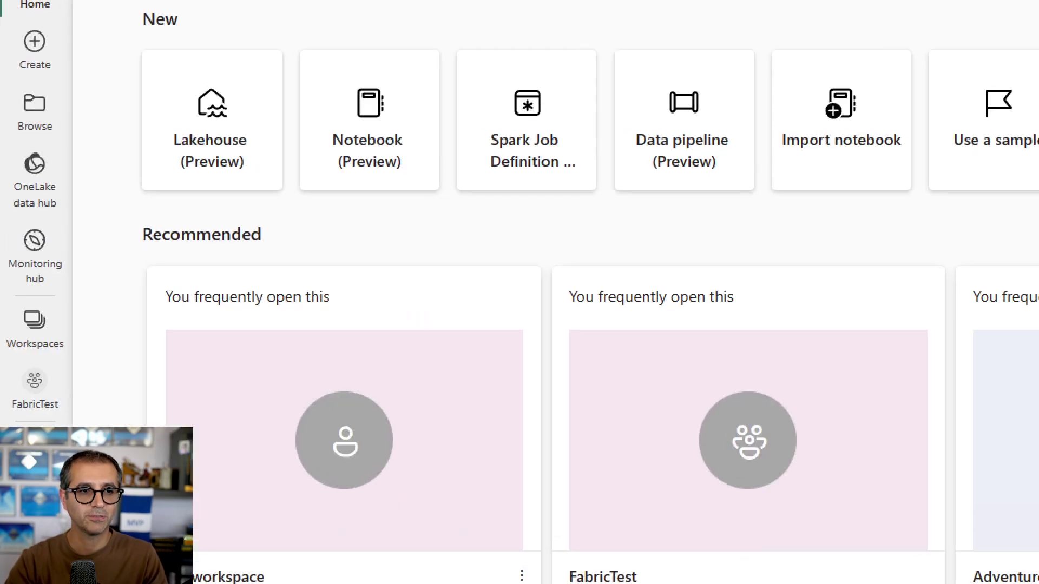
{"action": "mouse_move", "coordinate": [111, 63]}
{"action": "left_mouse_down"}
{"action": "mouse_move", "coordinate": [249, 230]}
{"action": "mouse_move", "coordinate": [277, 224]}
{"action": "left_mouse_up"}
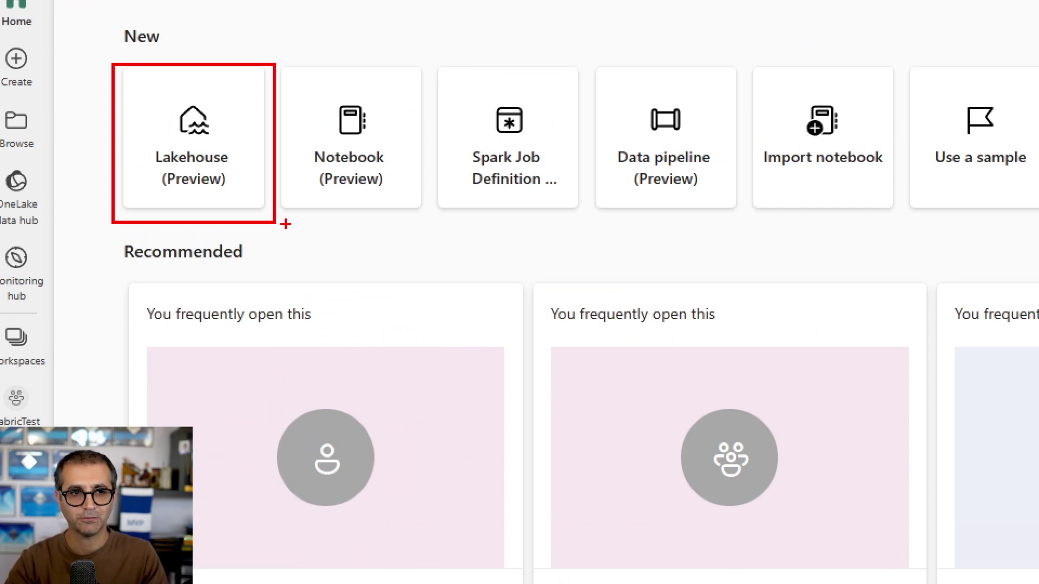
{"action": "key", "text": "Escape"}
Step: Create a new lakehouse named TestLH
{"action": "left_click", "coordinate": [107, 149]}
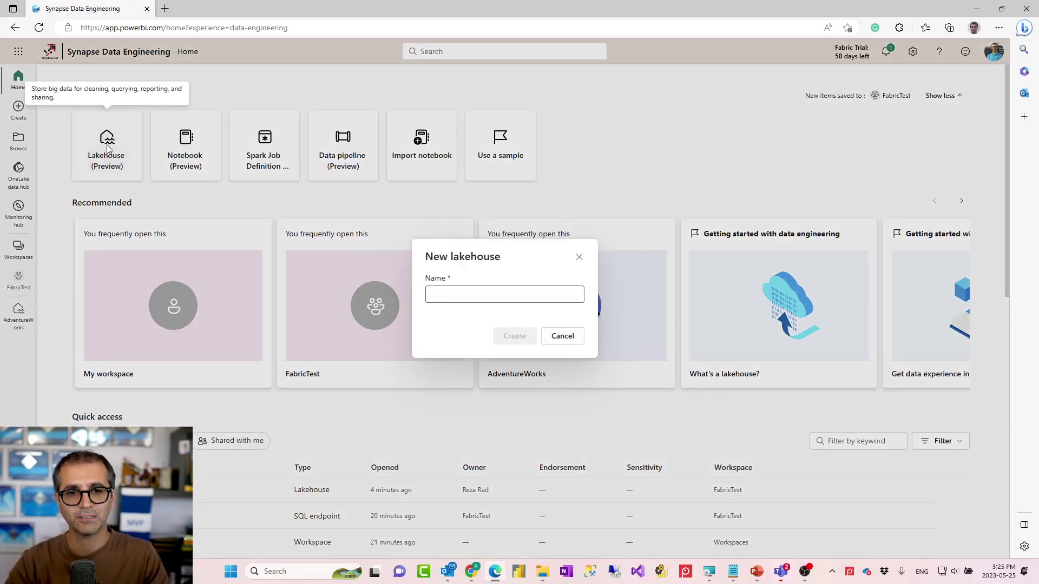
{"action": "left_click", "coordinate": [453, 295]}
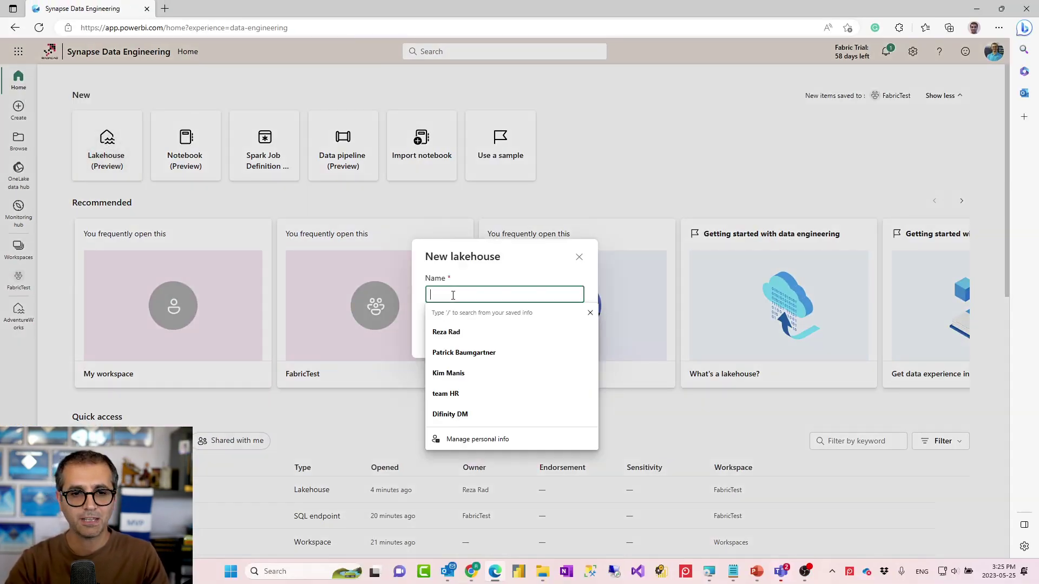
{"action": "type", "text": "TestLH"}
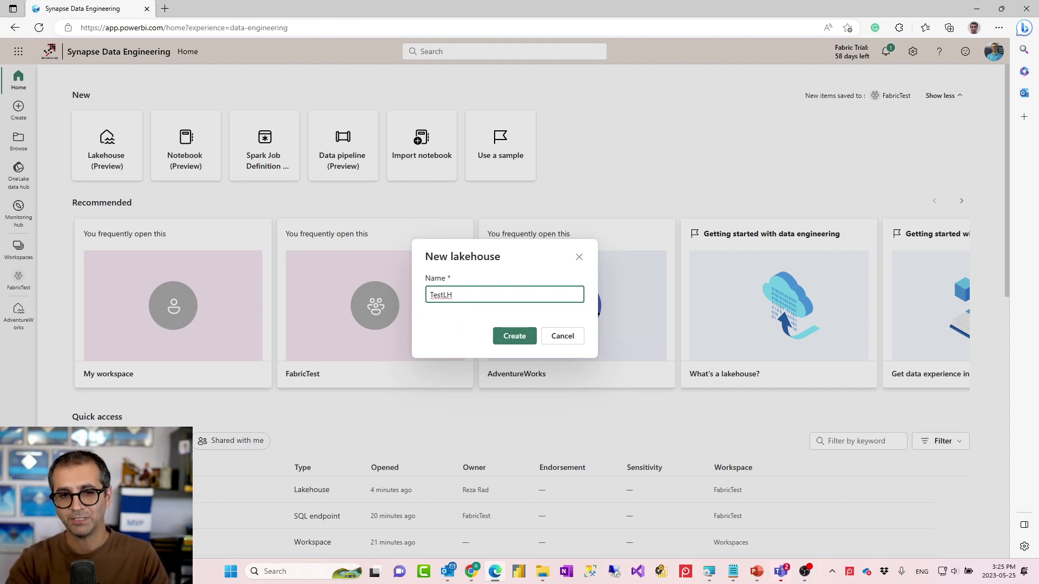
{"action": "left_click", "coordinate": [514, 336]}
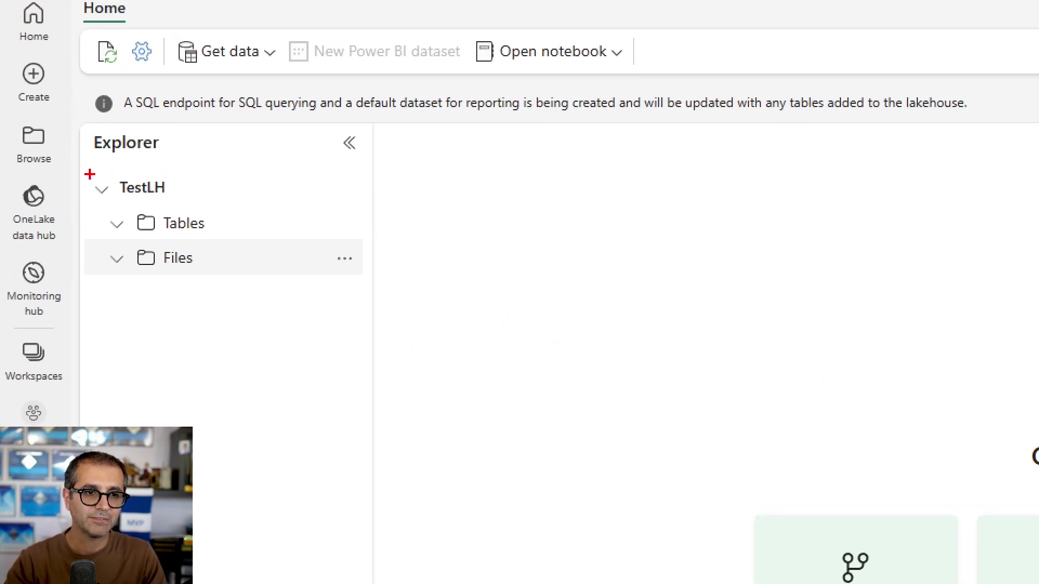
Step: Collapse the Tables and Files folders of the TestLH lakehouse
{"action": "left_click_drag", "start_coordinate": [90, 174], "coordinate": [265, 287]}
{"action": "left_click_drag", "start_coordinate": [165, 236], "coordinate": [194, 242]}
{"action": "left_click_drag", "start_coordinate": [164, 274], "coordinate": [208, 276]}
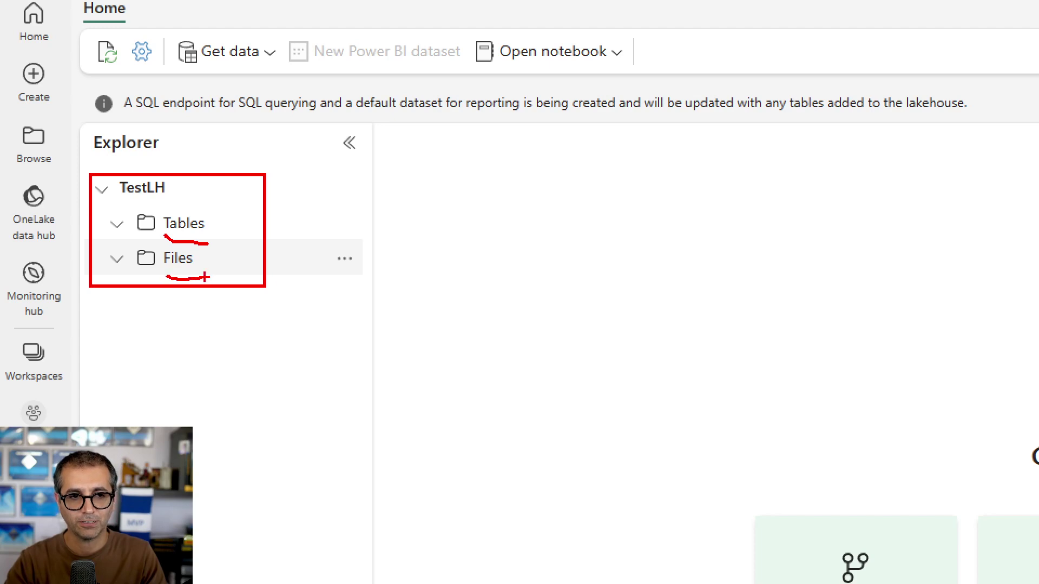
{"action": "left_click", "coordinate": [60, 184]}
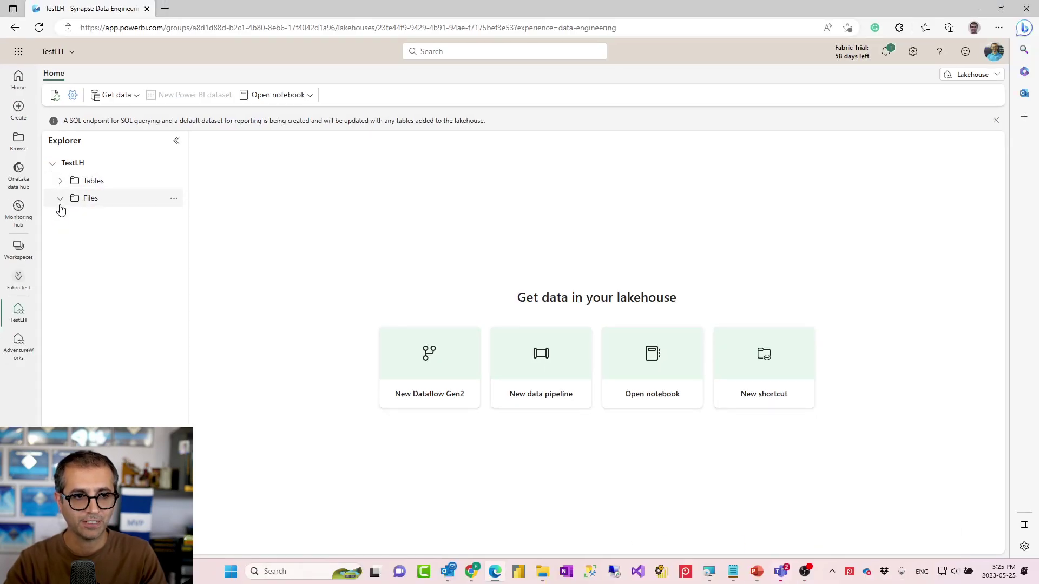
{"action": "left_click", "coordinate": [59, 198]}
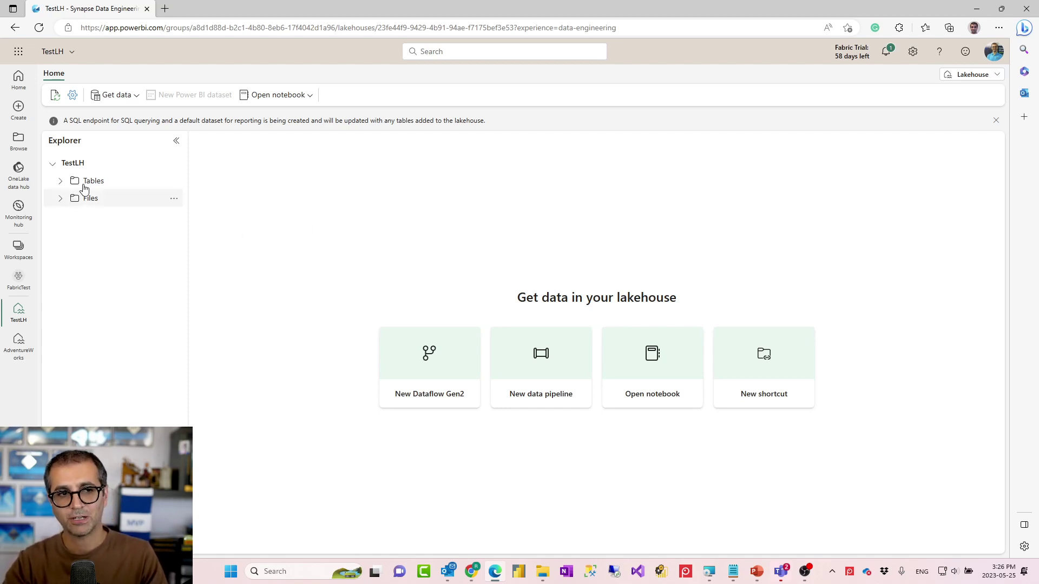
Step: Look over the available options for getting data into the TestLH lakehouse
{"action": "left_click", "coordinate": [135, 95]}
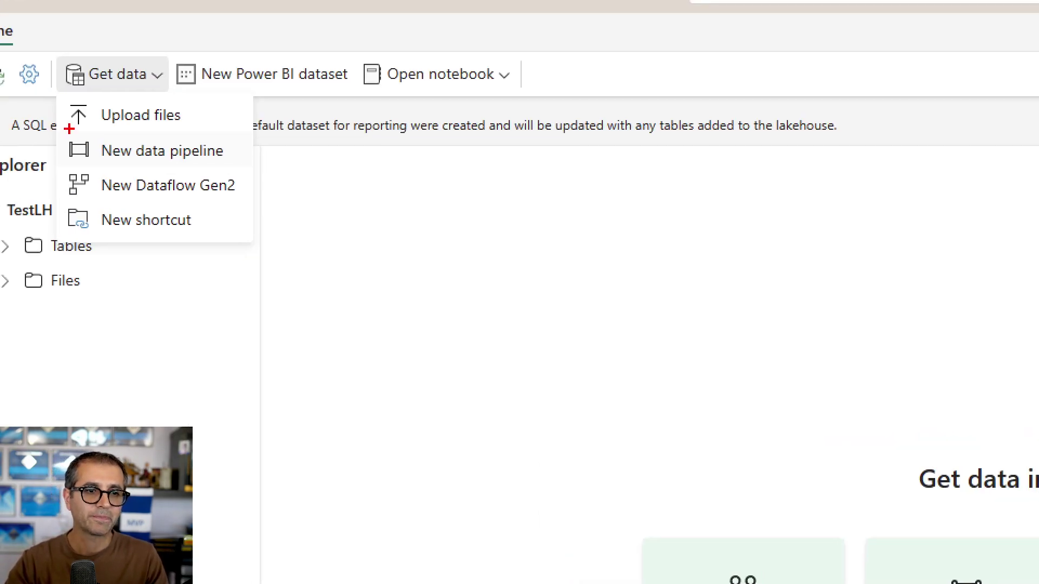
{"action": "left_click_drag", "start_coordinate": [64, 92], "coordinate": [228, 137]}
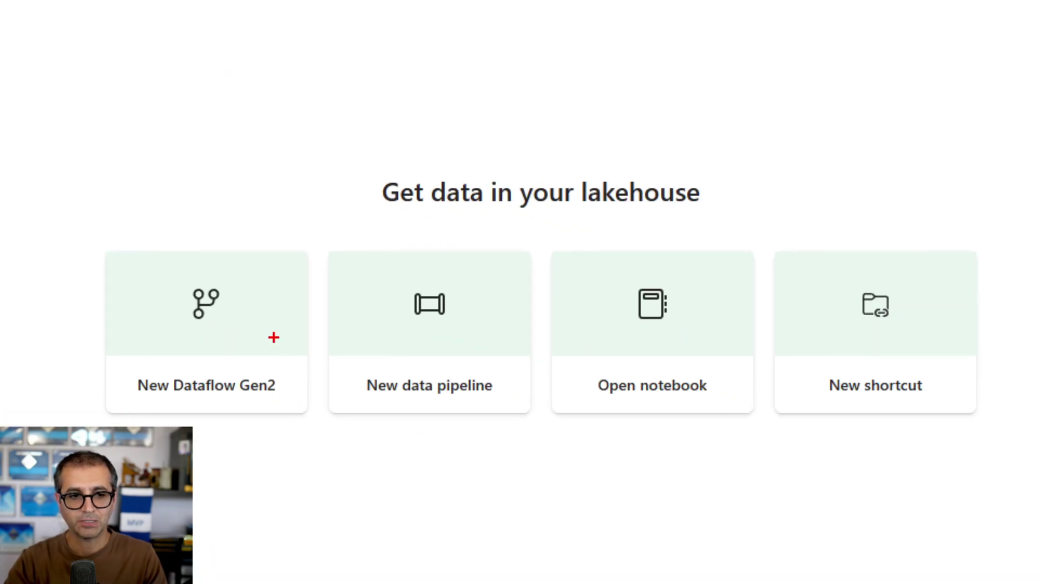
{"action": "mouse_move", "coordinate": [88, 179]}
{"action": "left_mouse_down"}
{"action": "mouse_move", "coordinate": [847, 468]}
{"action": "mouse_move", "coordinate": [998, 445]}
{"action": "left_mouse_up"}
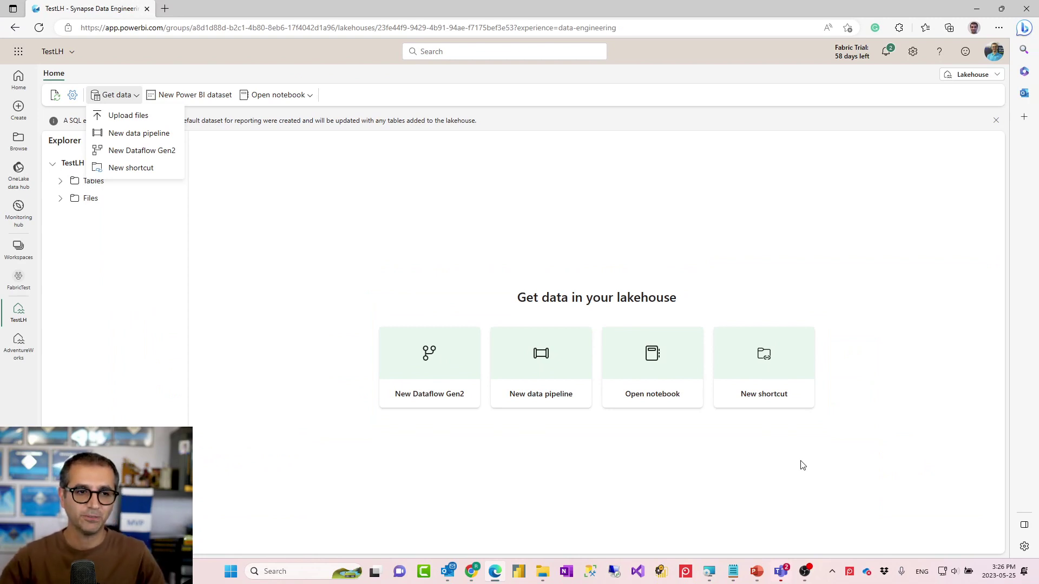
{"action": "left_click", "coordinate": [283, 265]}
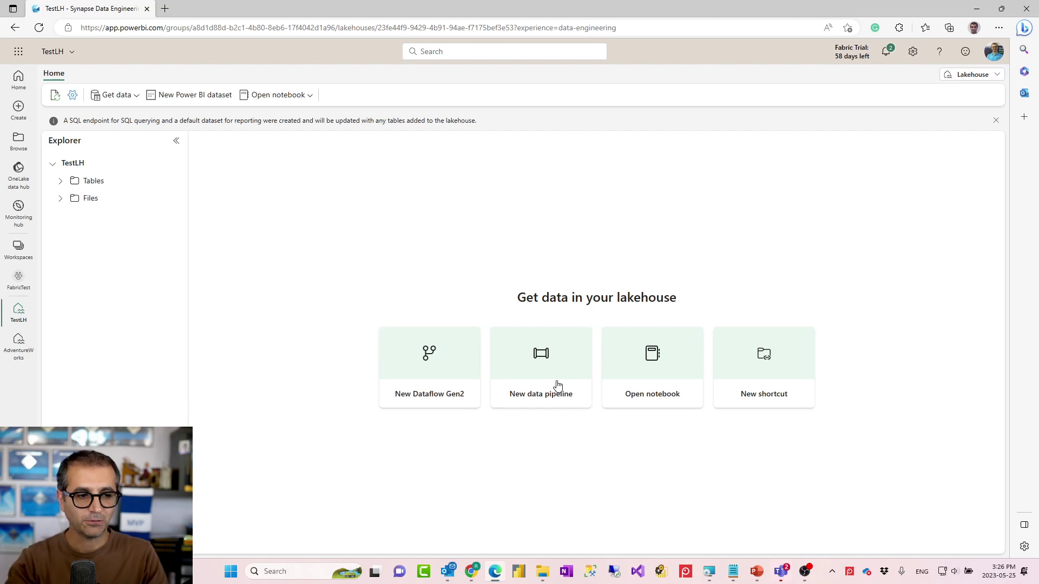
Step: Create a new Dataflow Gen2 from the lakehouse and look through its full list of data source connectors
{"action": "left_click", "coordinate": [426, 360]}
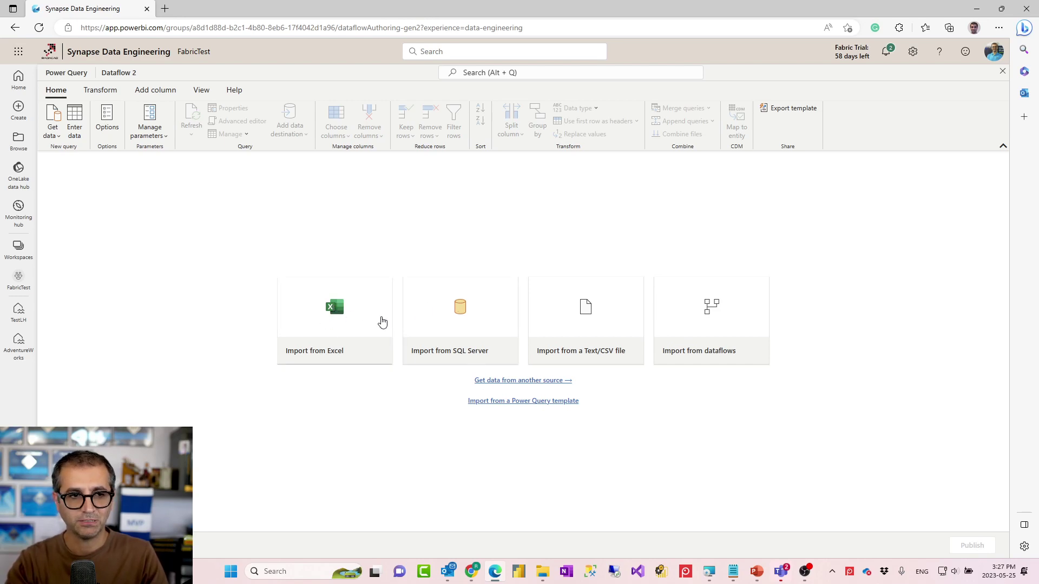
{"action": "left_click", "coordinate": [509, 380]}
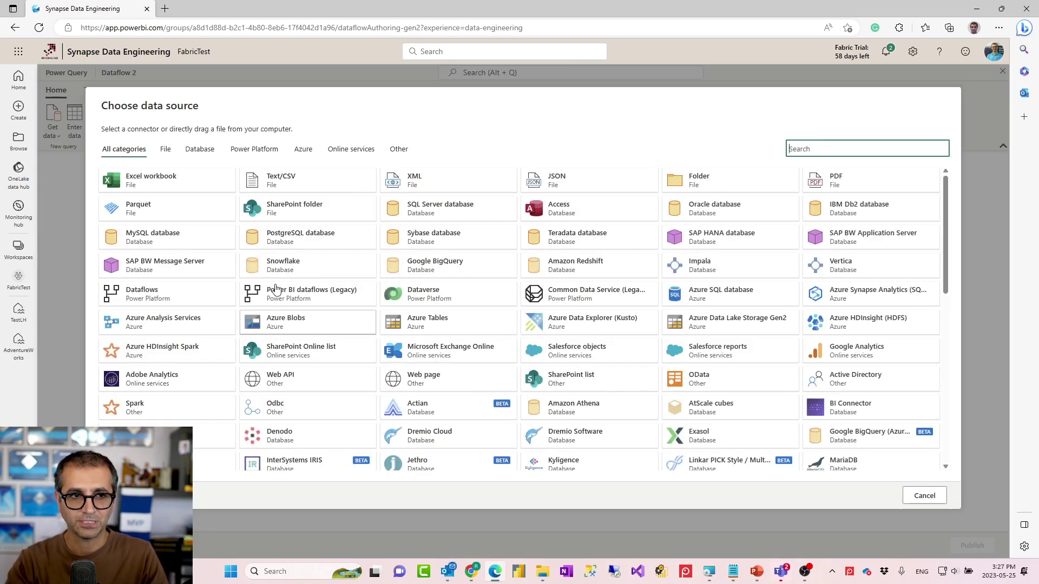
{"action": "left_click", "coordinate": [923, 495]}
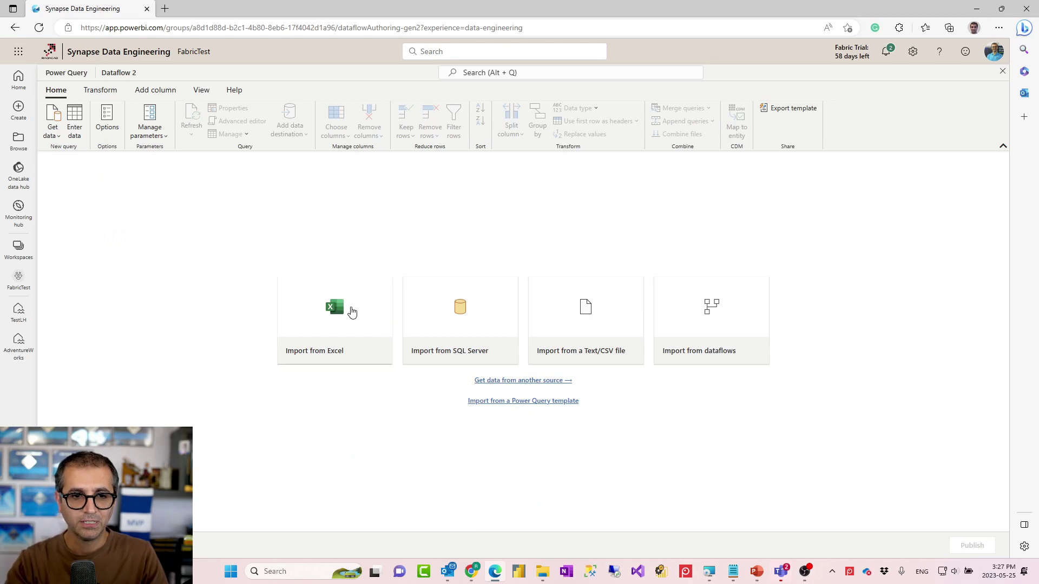
Step: Connect the dataflow to the Excel workbook AdventureWorksDW2019.xlsx in OneDrive, under the DAX Part 1 course's Data Sources folder
{"action": "left_click", "coordinate": [339, 307]}
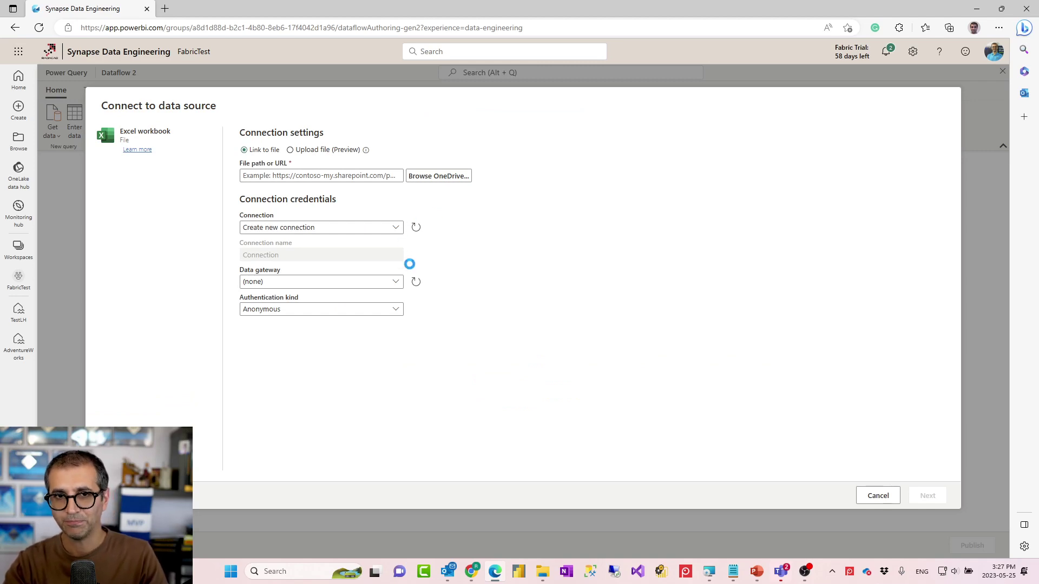
{"action": "scroll", "coordinate": [178, 293], "scroll_direction": "down", "scroll_amount": 3}
{"action": "scroll", "coordinate": [192, 317], "scroll_direction": "down", "scroll_amount": 4}
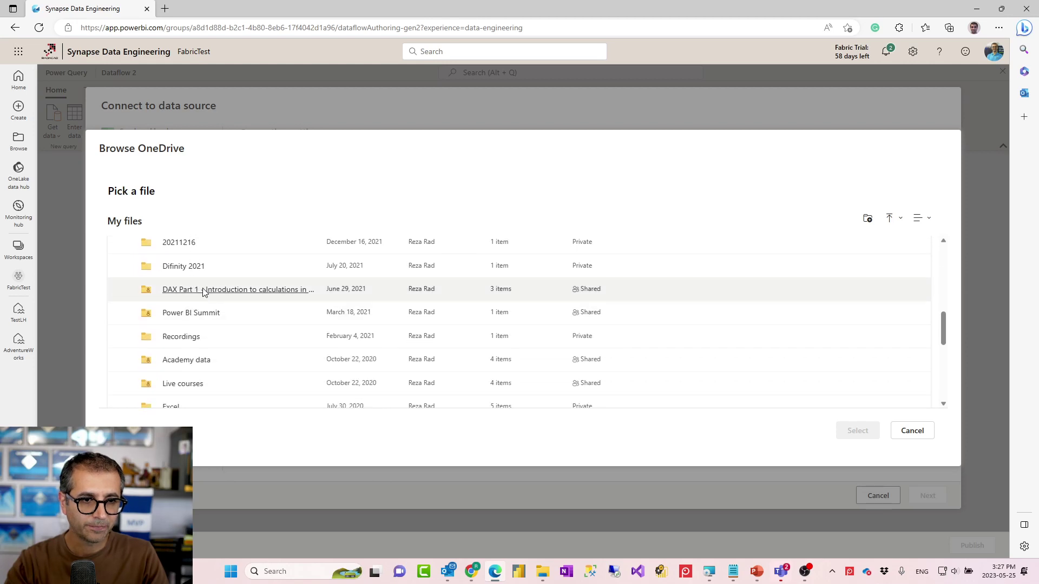
{"action": "left_click", "coordinate": [202, 296]}
{"action": "left_click", "coordinate": [185, 274]}
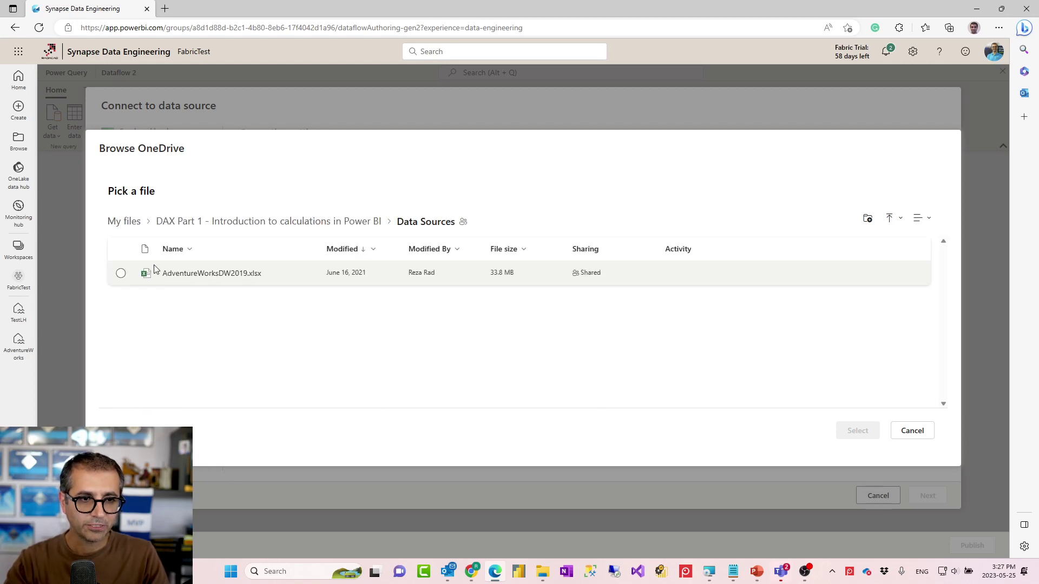
{"action": "left_click", "coordinate": [122, 276]}
{"action": "left_click", "coordinate": [852, 431]}
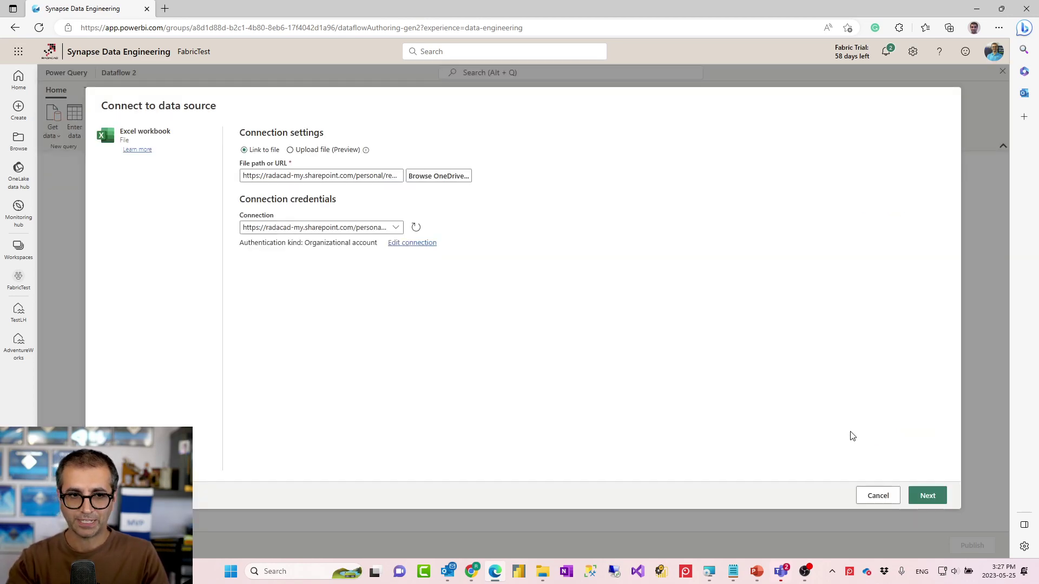
{"action": "left_click", "coordinate": [926, 496]}
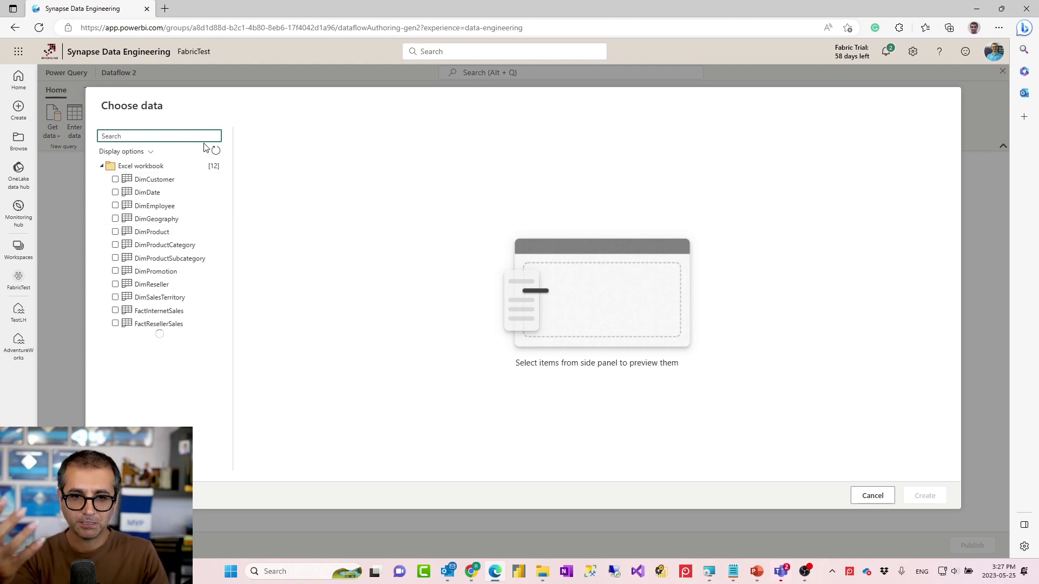
Step: Import the DimCustomer sheet from the workbook as a query in the dataflow
{"action": "left_click", "coordinate": [116, 180]}
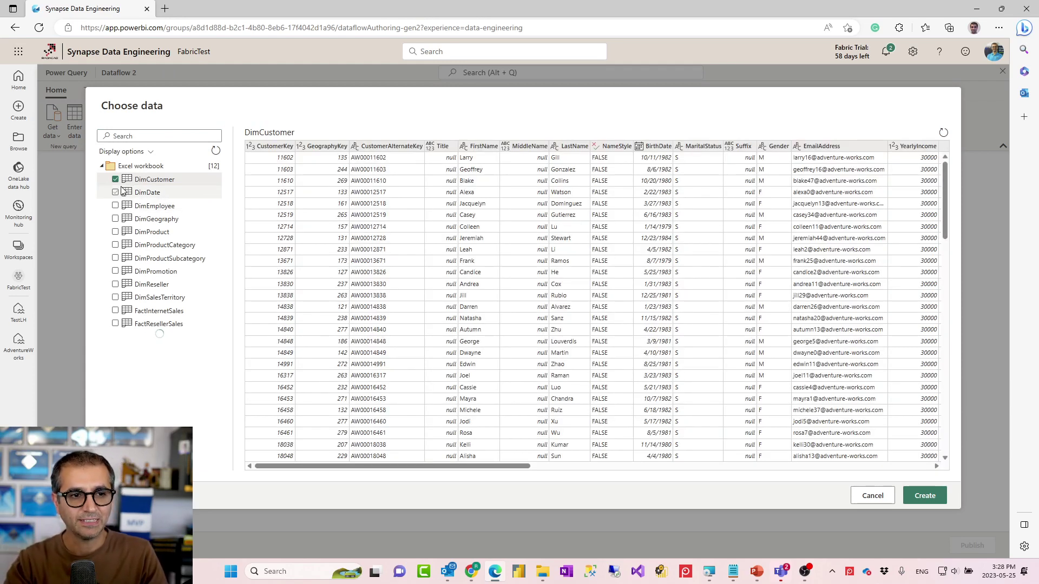
{"action": "left_click", "coordinate": [902, 494]}
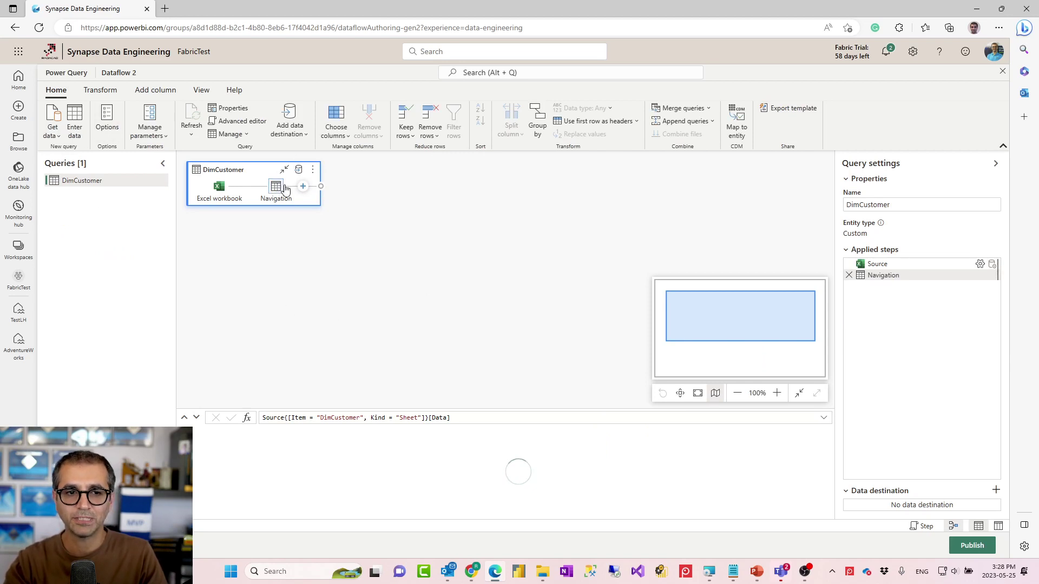
{"action": "left_click", "coordinate": [302, 186]}
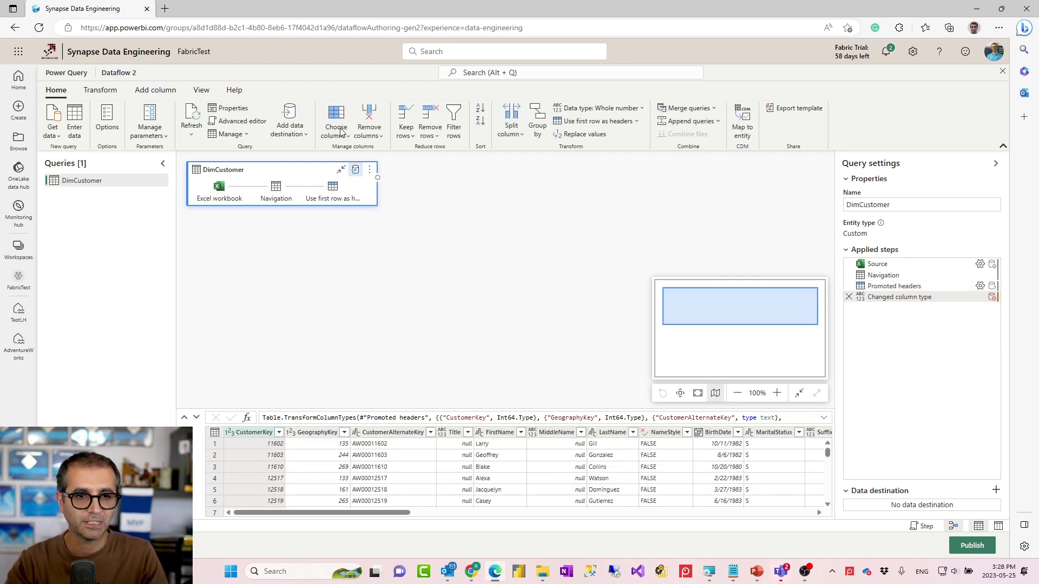
{"action": "left_click", "coordinate": [98, 91]}
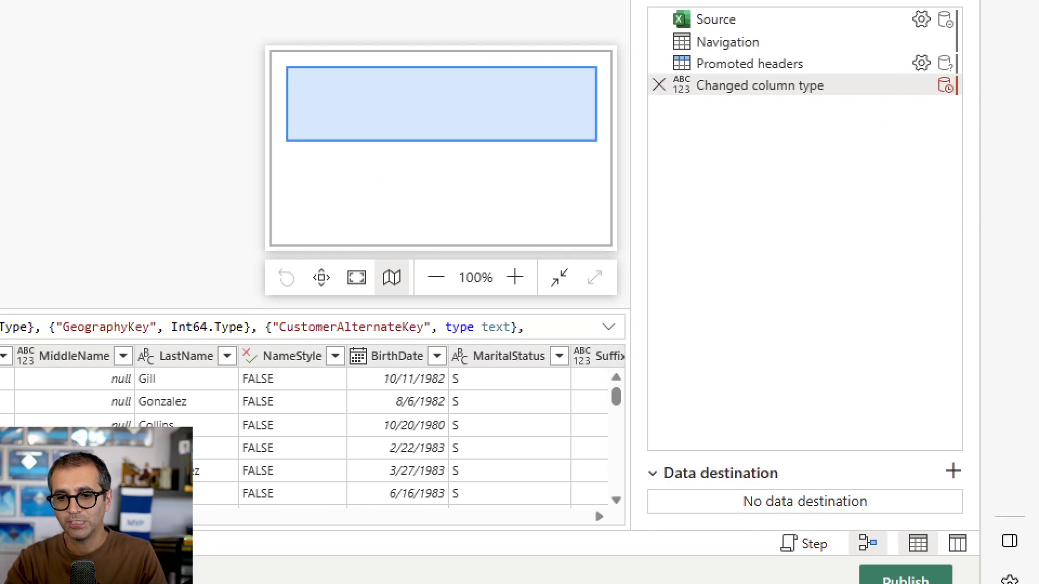
{"action": "mouse_move", "coordinate": [640, 452]}
{"action": "left_mouse_down"}
{"action": "mouse_move", "coordinate": [795, 515]}
{"action": "mouse_move", "coordinate": [980, 528]}
{"action": "left_mouse_up"}
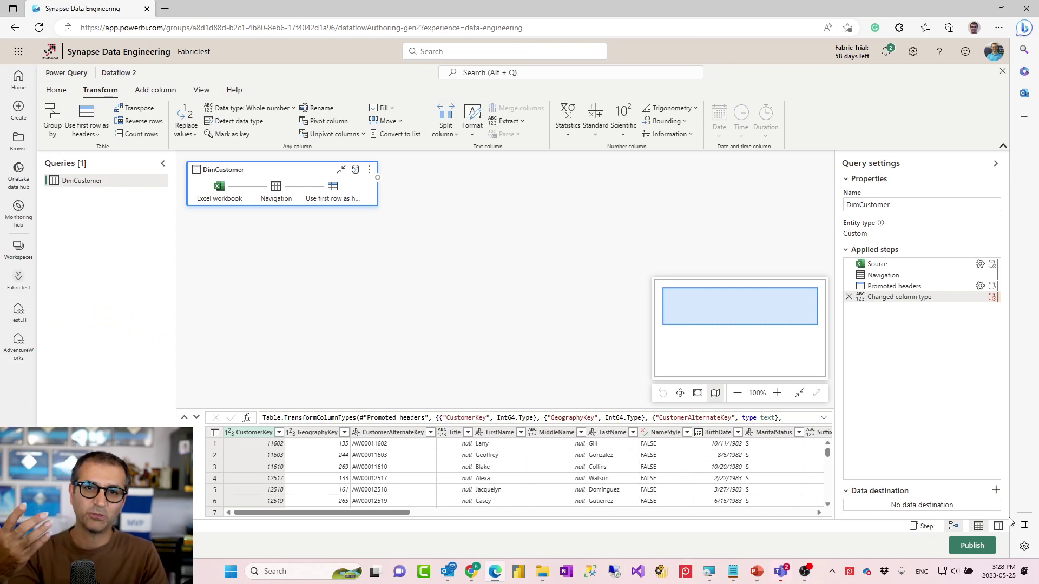
Step: Add a Lakehouse data destination to the DimCustomer query, using the existing Lakehouse connection
{"action": "left_click", "coordinate": [996, 493]}
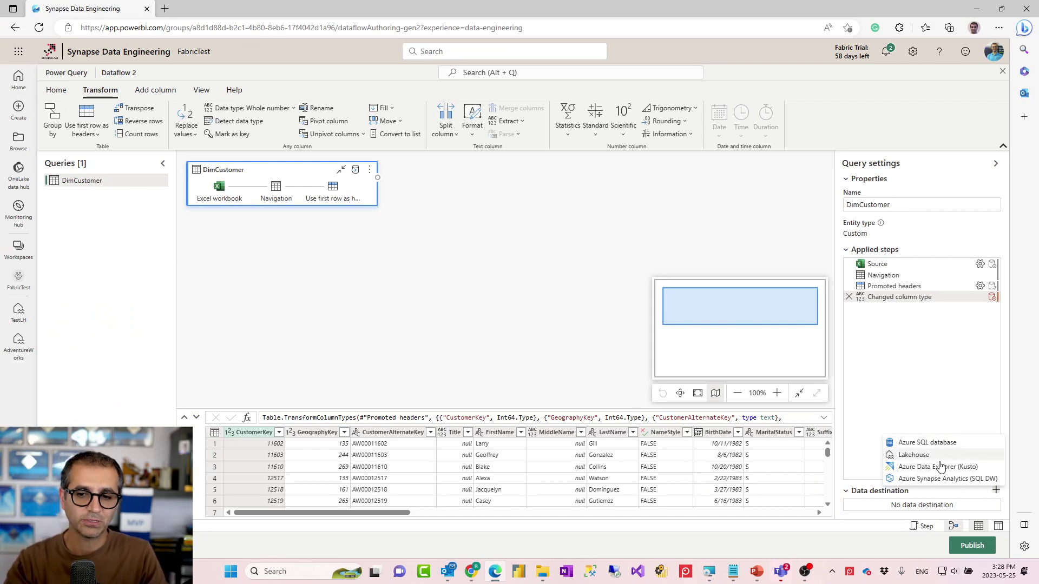
{"action": "left_click", "coordinate": [914, 455]}
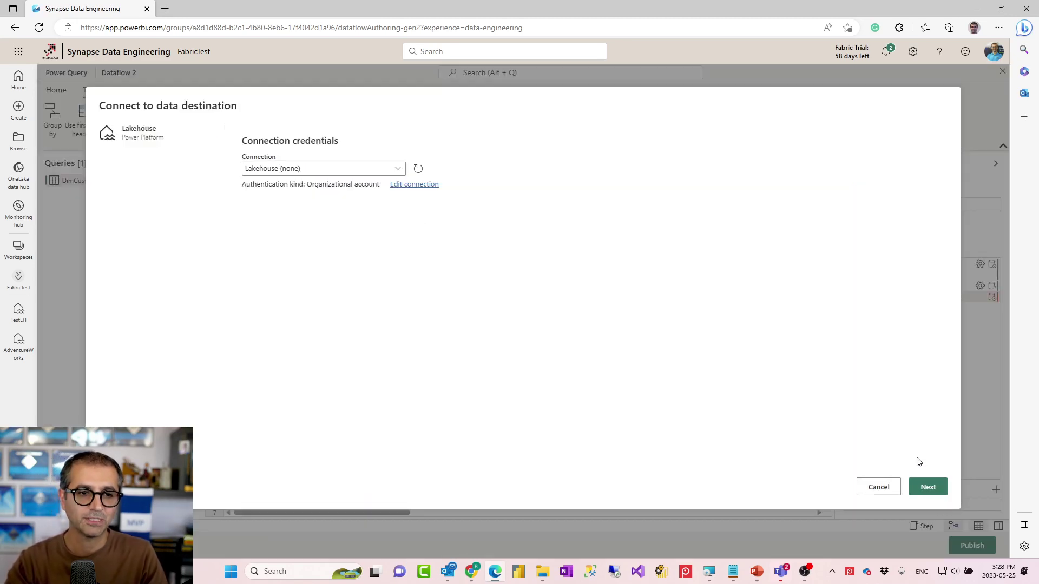
{"action": "left_click", "coordinate": [925, 490]}
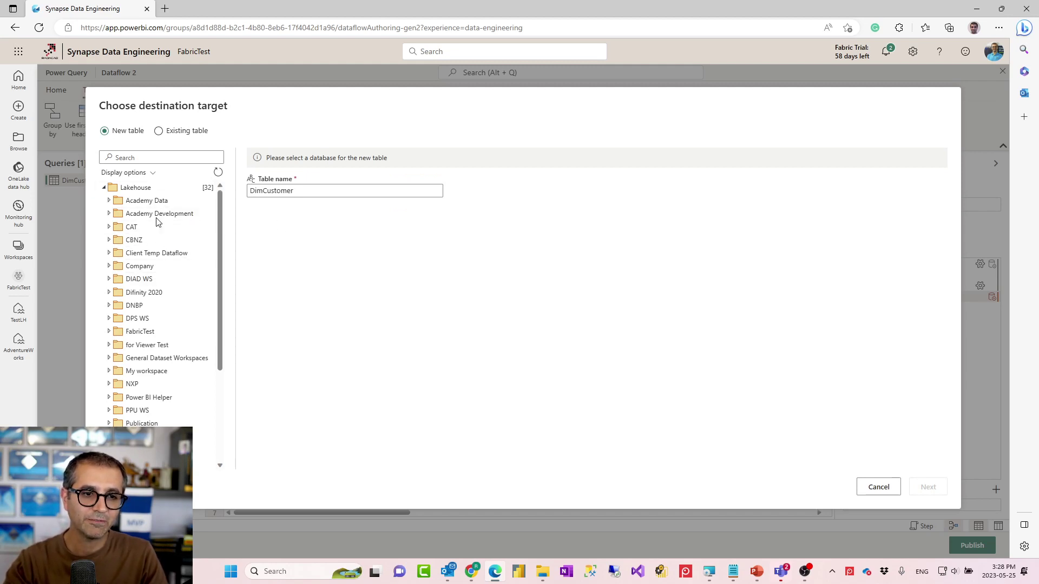
Step: Target a new DimCustomer table in TestLH within the FabricTest workspace and save the destination settings with the Replace update method
{"action": "scroll", "coordinate": [184, 335], "scroll_direction": "down", "scroll_amount": 3}
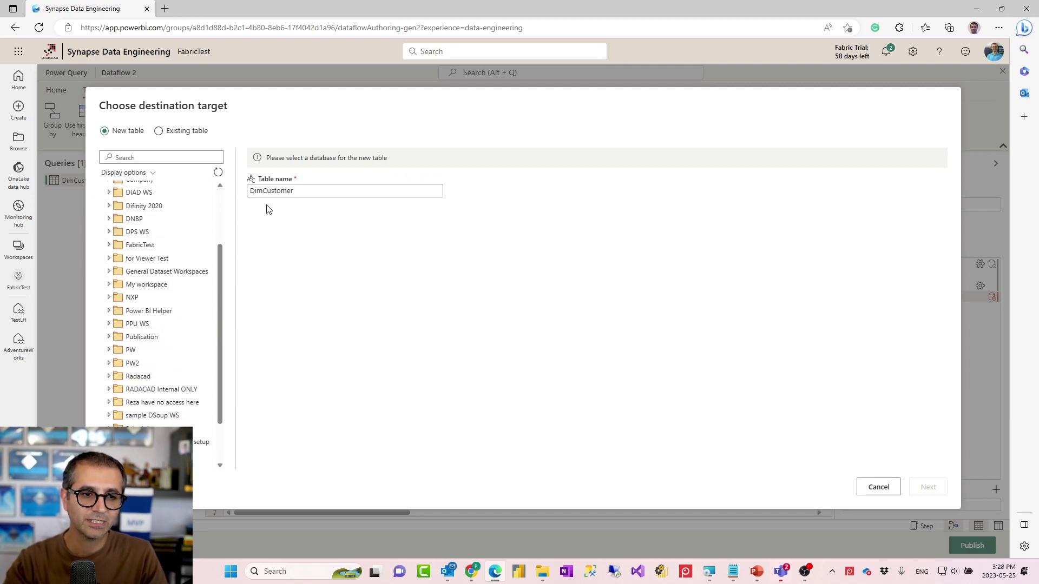
{"action": "left_click", "coordinate": [109, 245]}
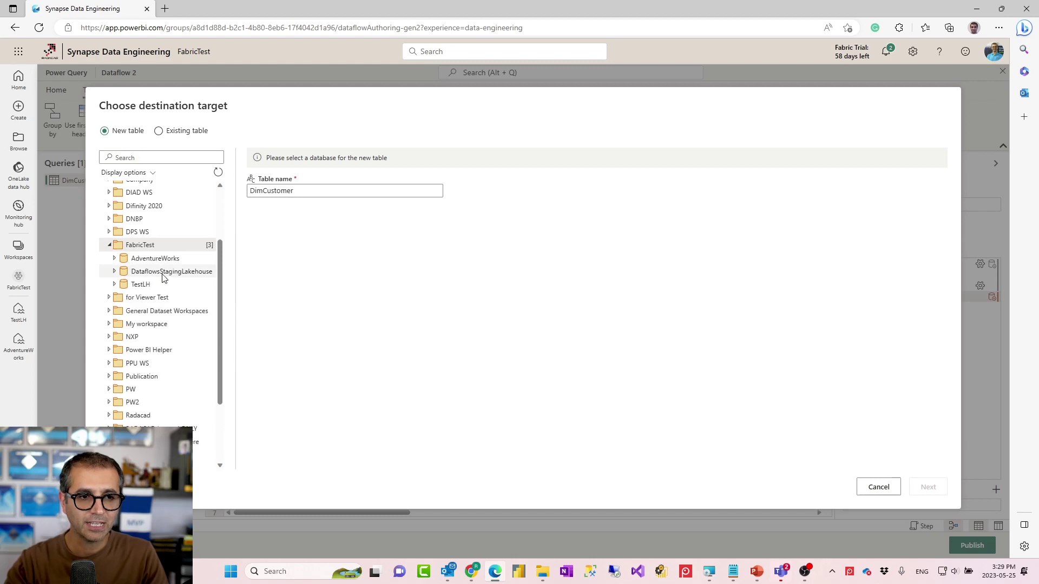
{"action": "left_click", "coordinate": [135, 285]}
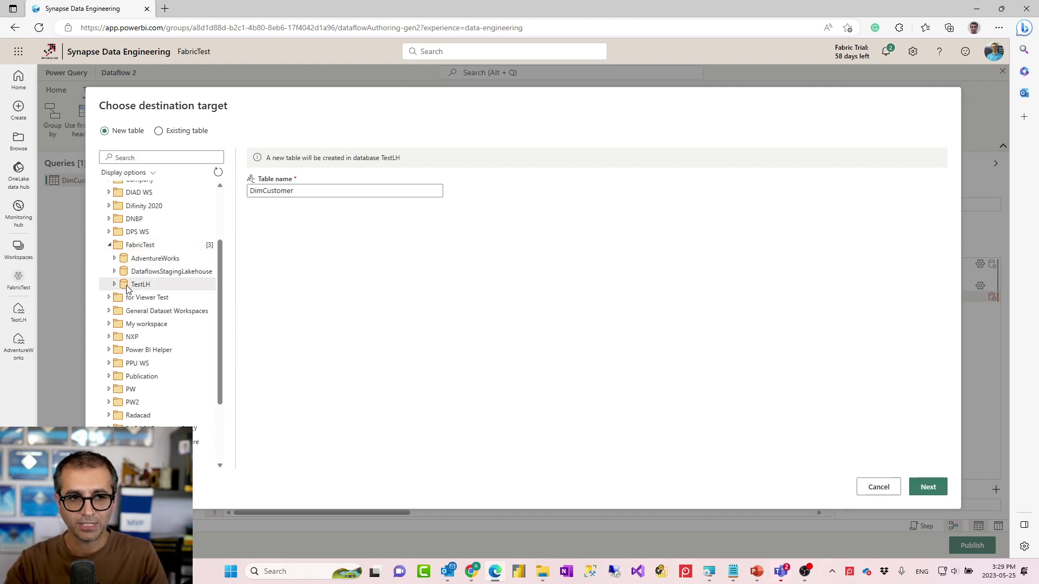
{"action": "scroll", "coordinate": [145, 295], "scroll_direction": "up", "scroll_amount": 1}
{"action": "scroll", "coordinate": [147, 297], "scroll_direction": "down", "scroll_amount": 1}
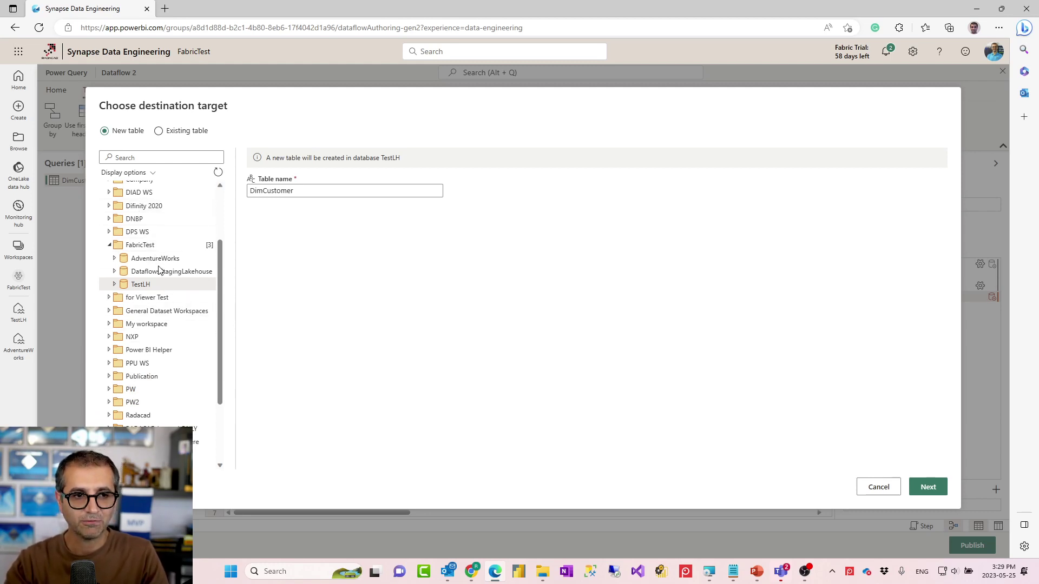
{"action": "left_click", "coordinate": [928, 488]}
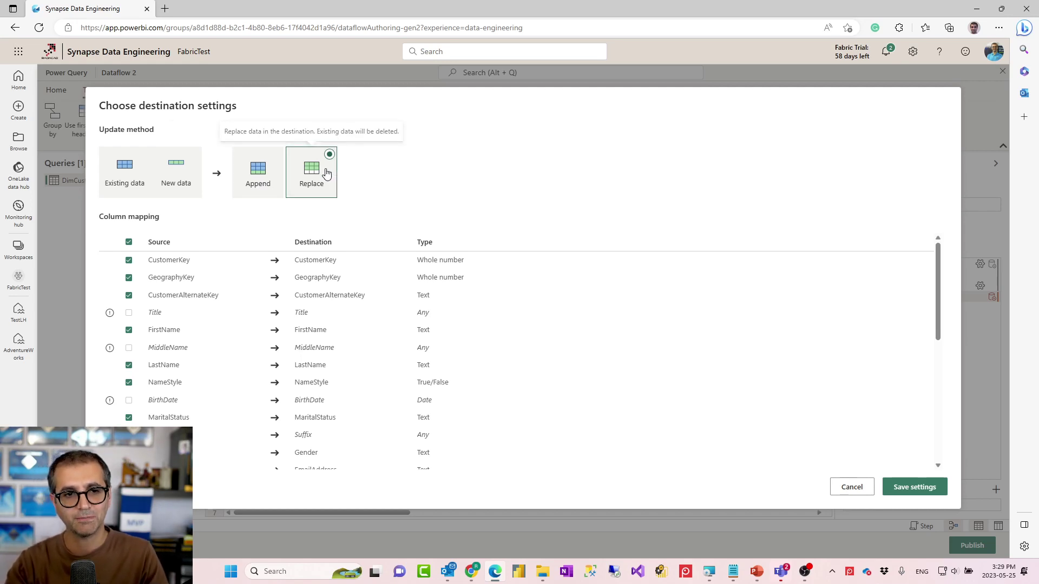
{"action": "left_click", "coordinate": [912, 492]}
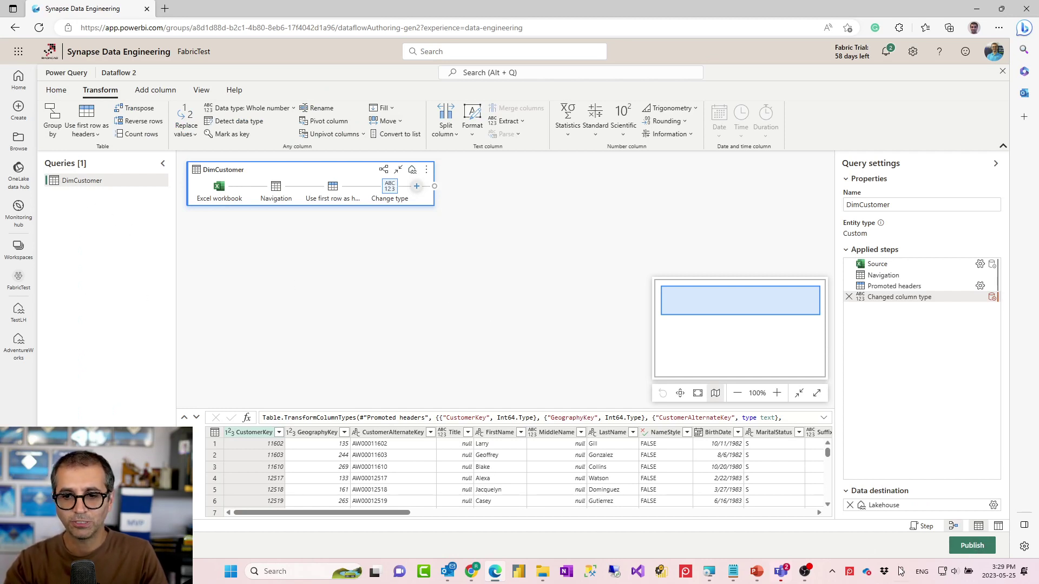
Step: Publish the dataflow to the FabricTest workspace
{"action": "left_click", "coordinate": [972, 546]}
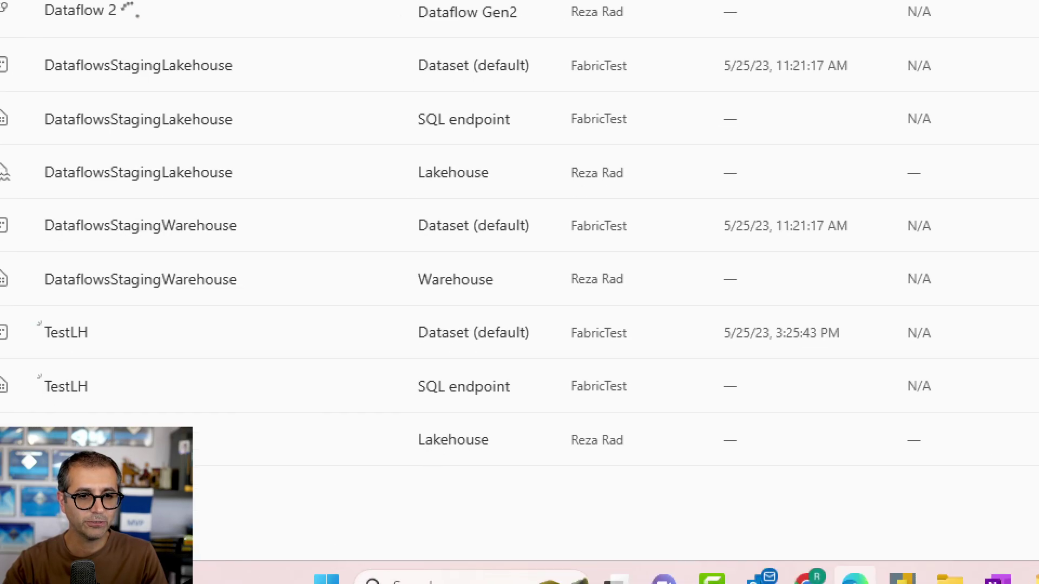
{"action": "mouse_move", "coordinate": [29, 295]}
{"action": "left_mouse_down"}
{"action": "mouse_move", "coordinate": [440, 417]}
{"action": "mouse_move", "coordinate": [723, 466]}
{"action": "left_mouse_up"}
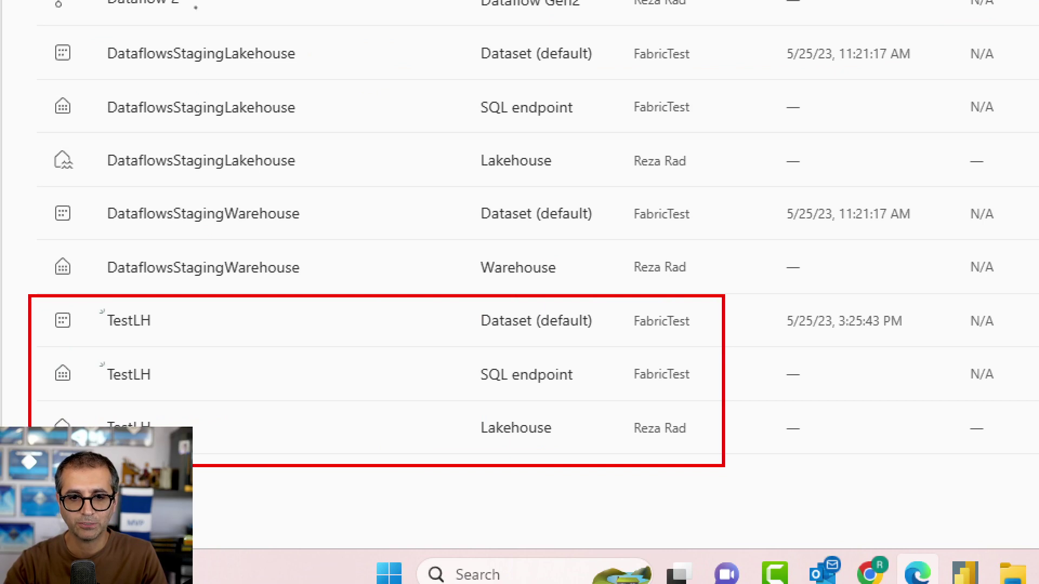
{"action": "left_click_drag", "start_coordinate": [544, 450], "coordinate": [483, 454]}
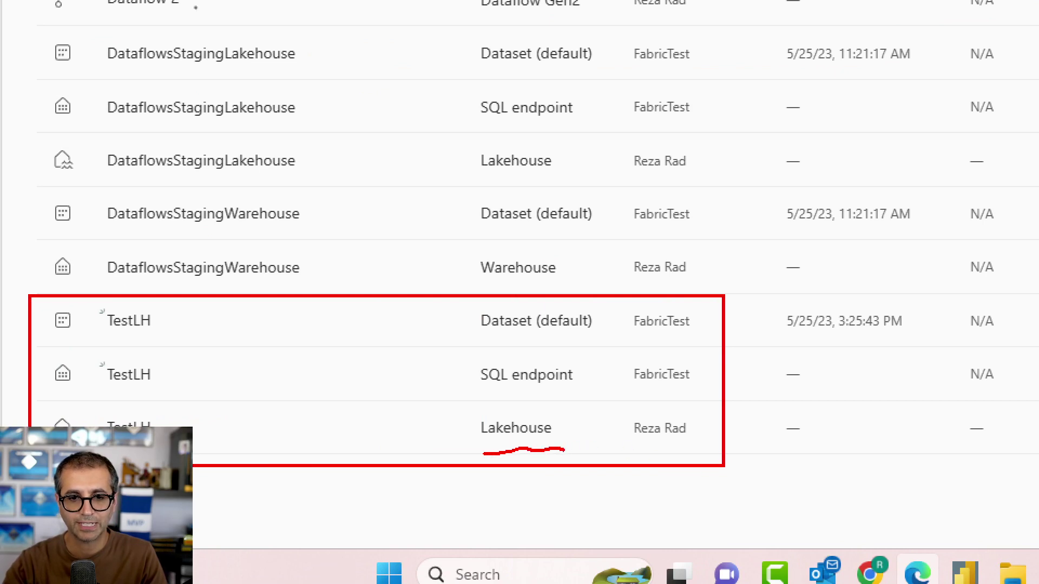
{"action": "left_click_drag", "start_coordinate": [578, 399], "coordinate": [480, 400]}
{"action": "mouse_move", "coordinate": [603, 341]}
{"action": "left_mouse_down"}
{"action": "mouse_move", "coordinate": [518, 352]}
{"action": "mouse_move", "coordinate": [468, 340]}
{"action": "left_mouse_up"}
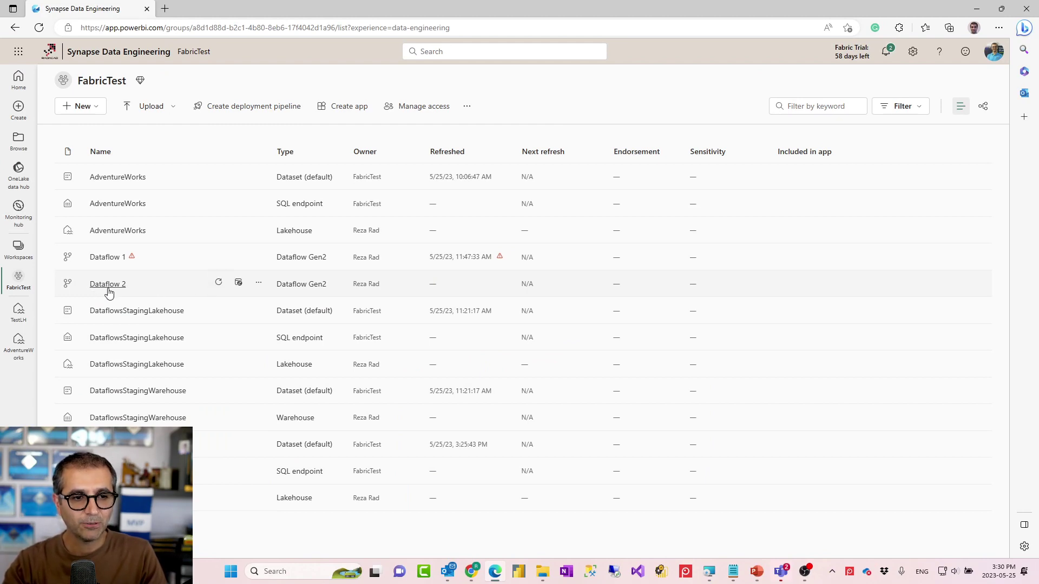
Step: Start a refresh of Dataflow 2 from the FabricTest workspace's item list
{"action": "left_click", "coordinate": [220, 284]}
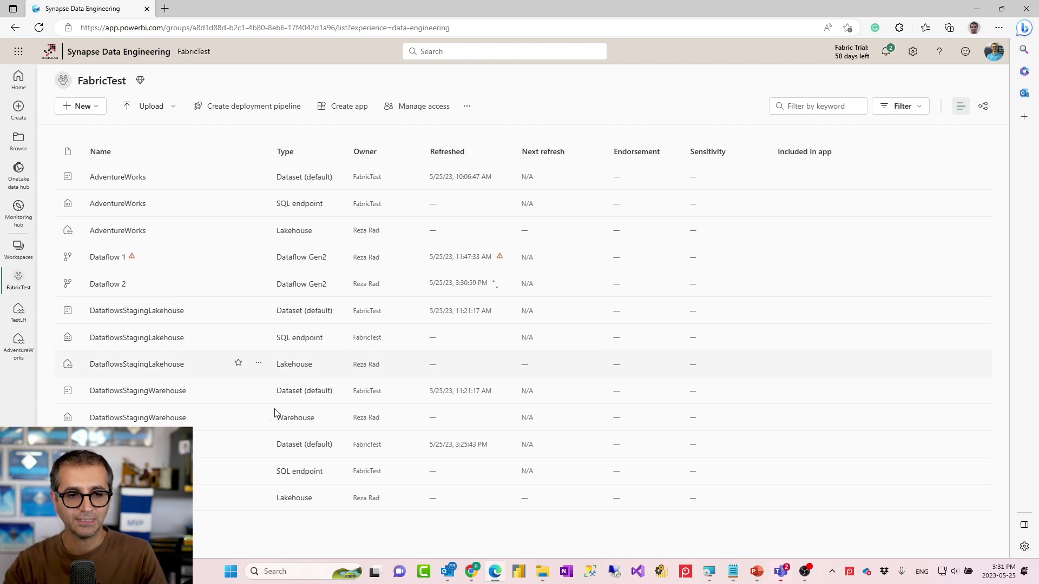
Step: Open the AdventureWorks lakehouse and examine the DimProductCategory data, the DimProductSubcategory columns and the FactResellerSales data
{"action": "left_click", "coordinate": [117, 232]}
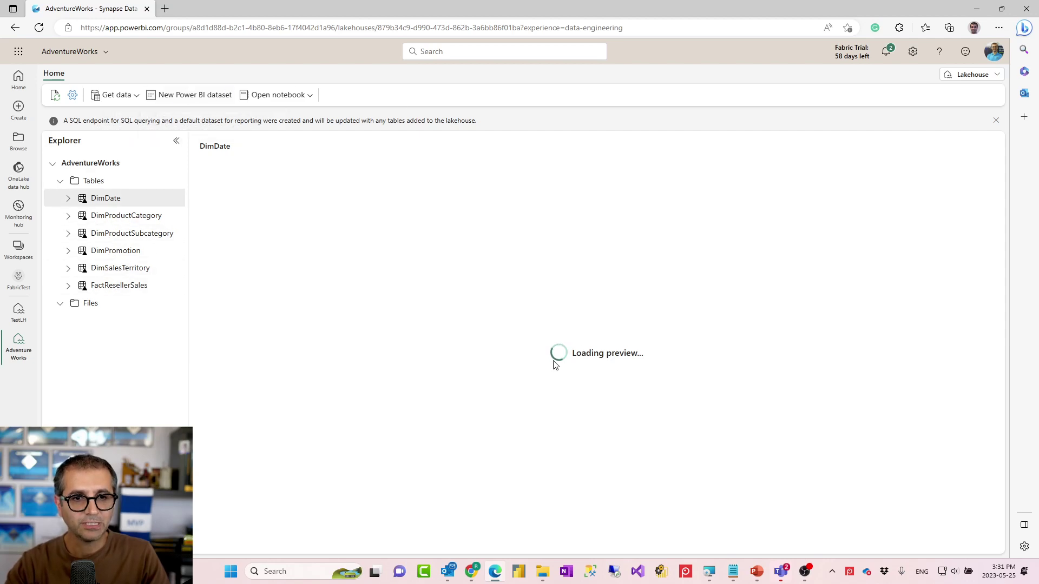
{"action": "left_click", "coordinate": [113, 218]}
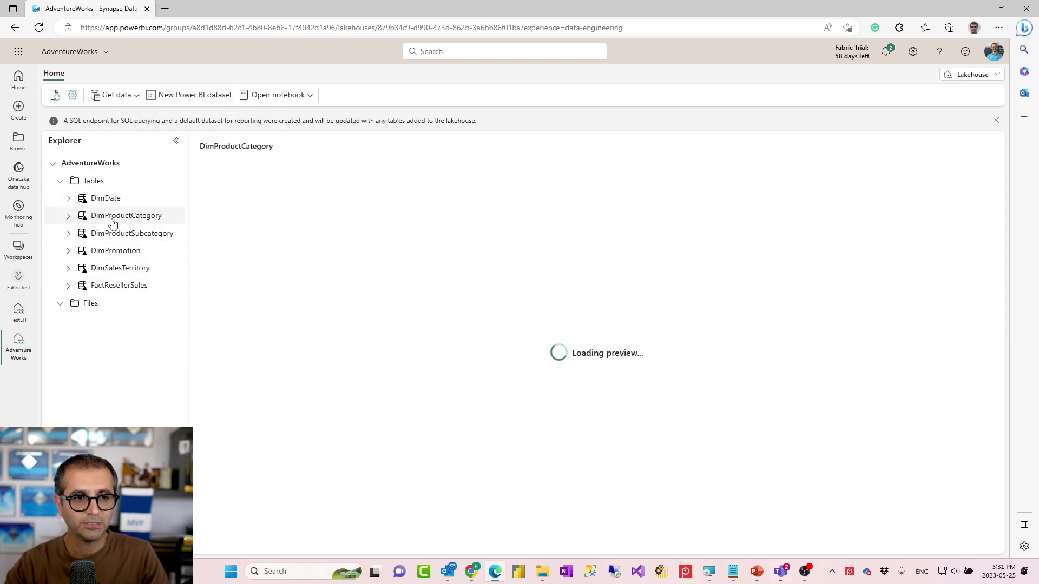
{"action": "left_click", "coordinate": [68, 236]}
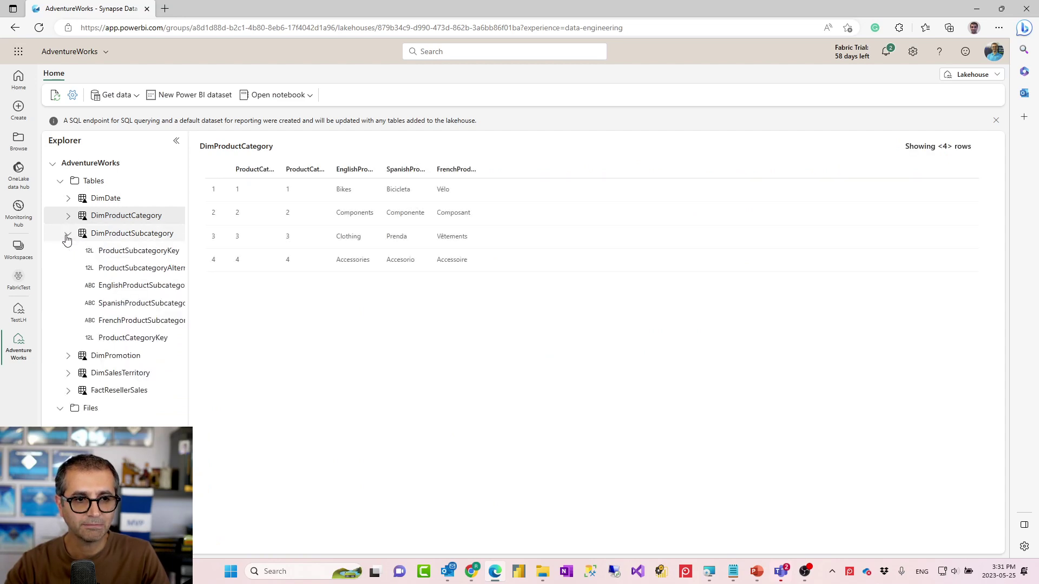
{"action": "left_click", "coordinate": [67, 237]}
{"action": "left_click", "coordinate": [111, 291]}
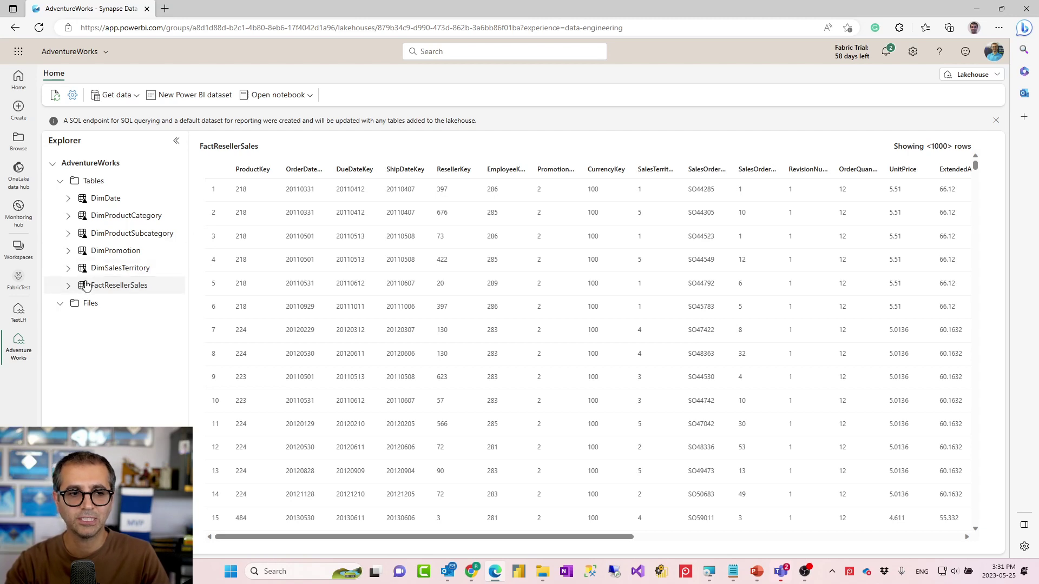
Step: Return to the FabricTest workspace and open the AdventureWorks SQL endpoint
{"action": "left_click", "coordinate": [18, 281]}
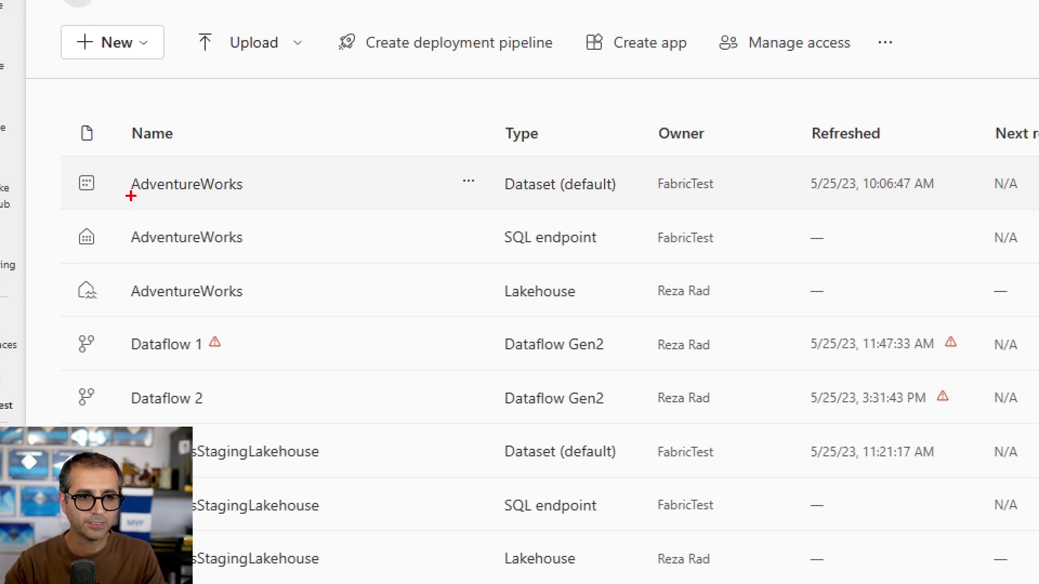
{"action": "mouse_move", "coordinate": [68, 215]}
{"action": "left_mouse_down"}
{"action": "mouse_move", "coordinate": [664, 292]}
{"action": "mouse_move", "coordinate": [638, 260]}
{"action": "mouse_move", "coordinate": [496, 236]}
{"action": "left_mouse_up"}
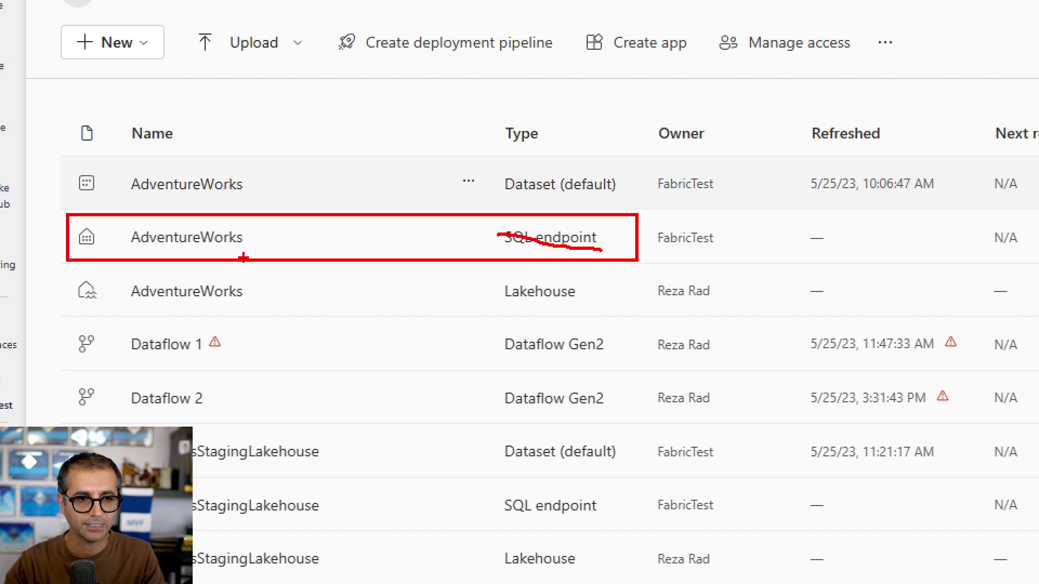
{"action": "left_click", "coordinate": [186, 250]}
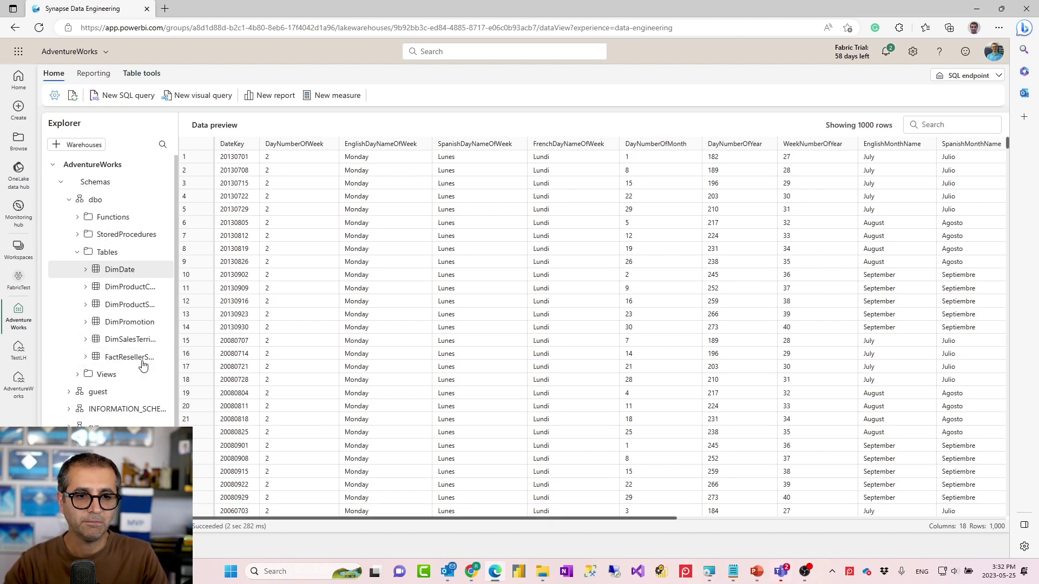
Step: Create a new SQL query "select * from DimProductCategory" and run it
{"action": "left_click", "coordinate": [114, 96]}
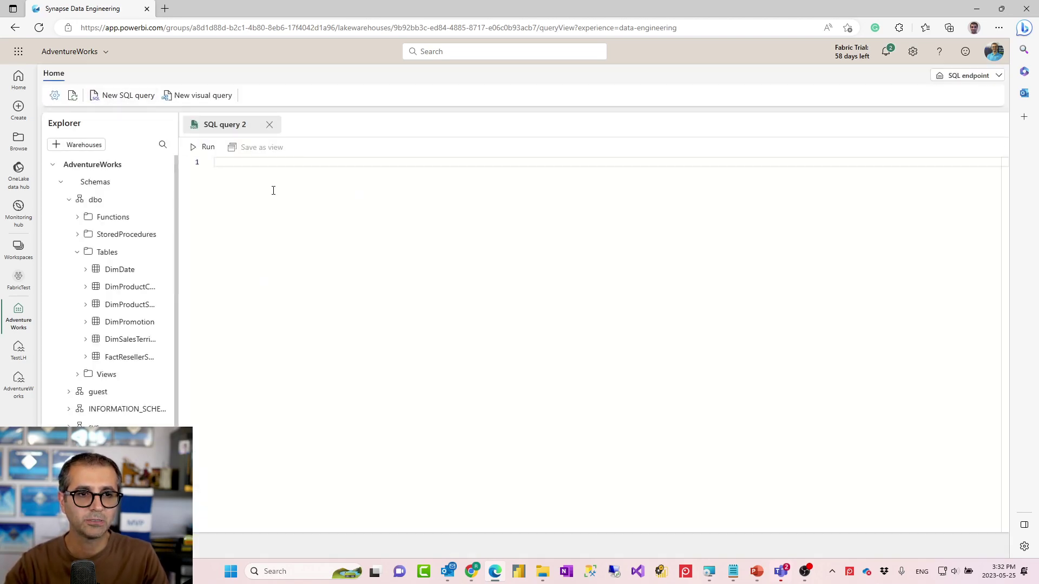
{"action": "type", "text": "sele"}
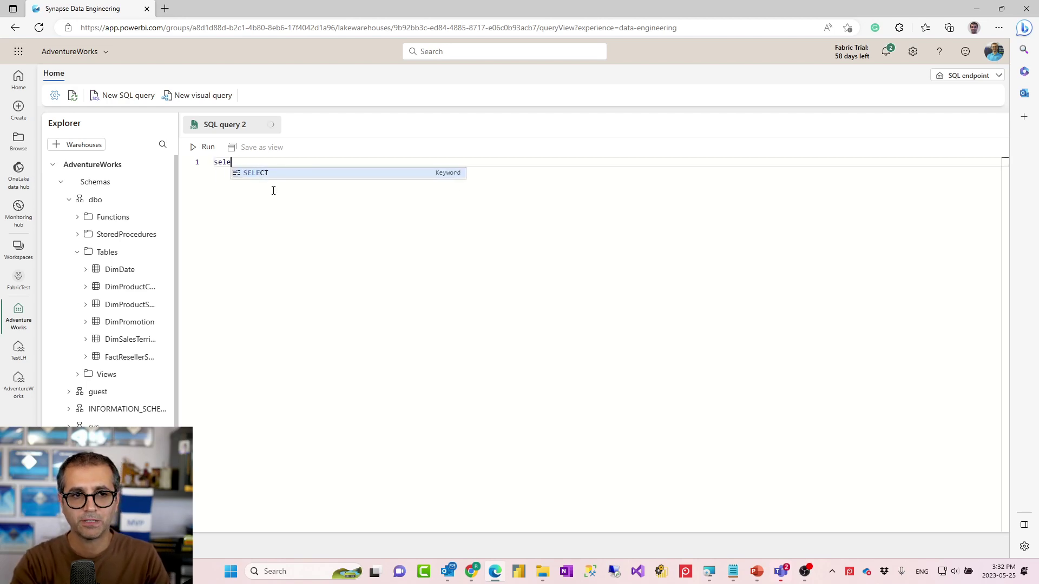
{"action": "type", "text": "ct * from "}
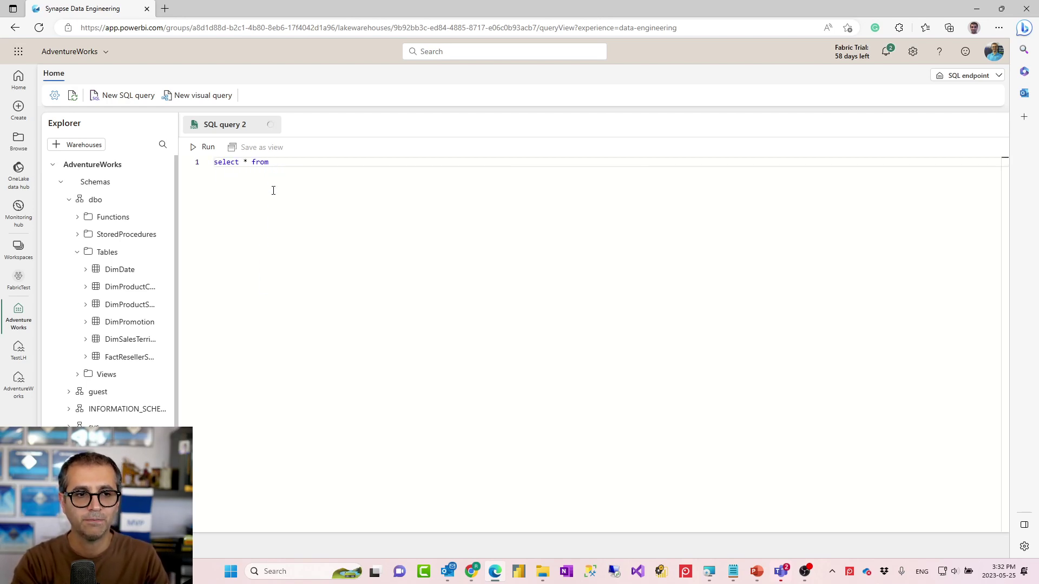
{"action": "type", "text": "DimProductCategory"}
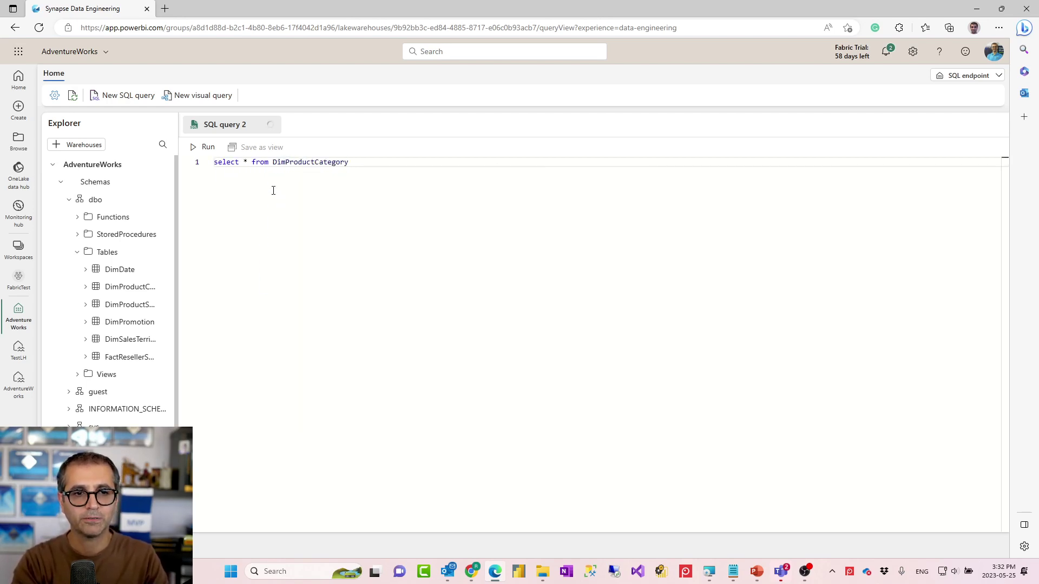
{"action": "left_click", "coordinate": [203, 147]}
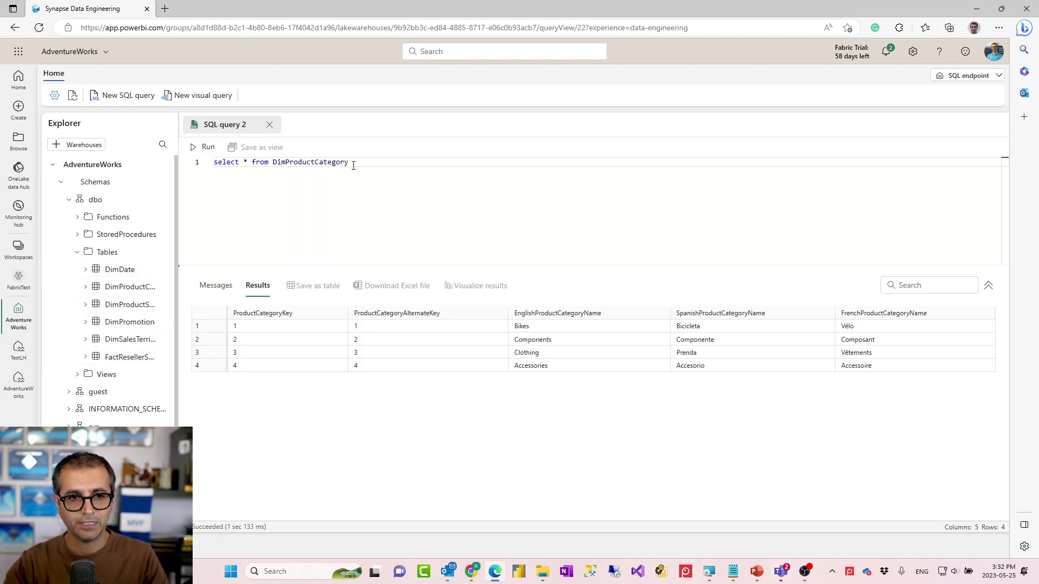
{"action": "key", "text": "Return"}
{"action": "type", "text": "inner"}
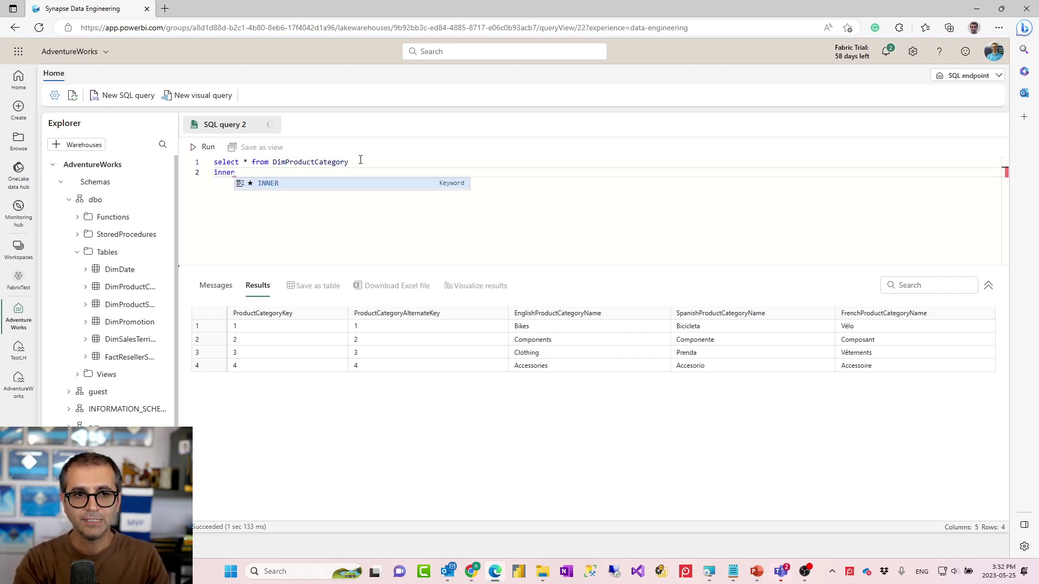
{"action": "key", "text": "shift+Home"}
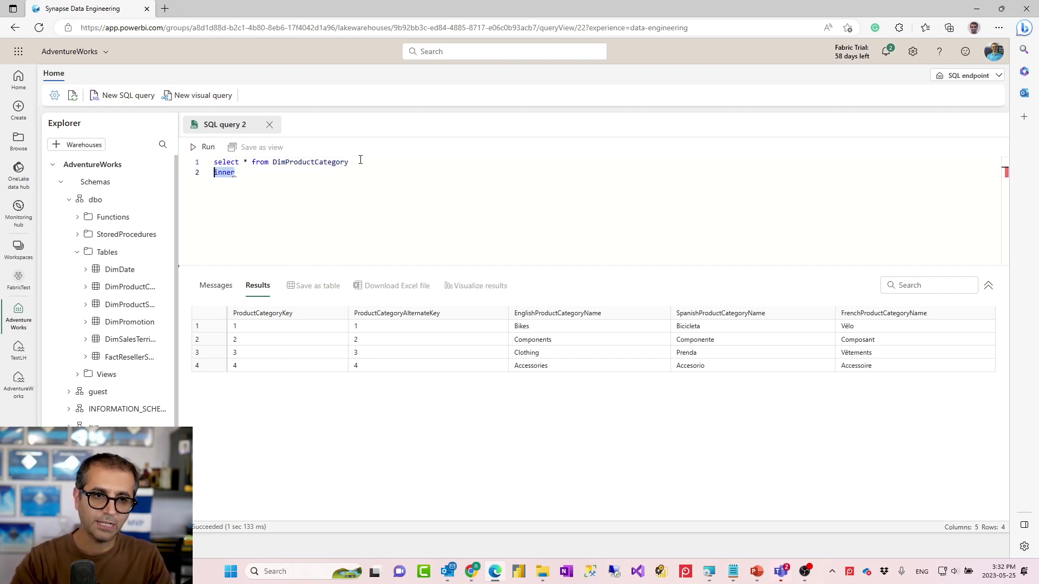
{"action": "key", "text": "BackSpace"}
{"action": "key", "text": "BackSpace"}
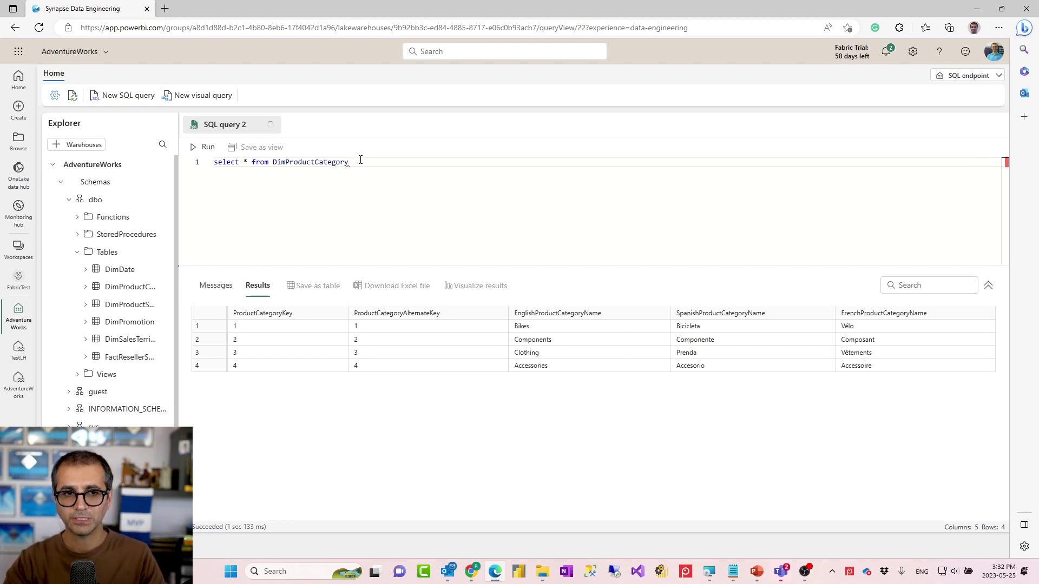
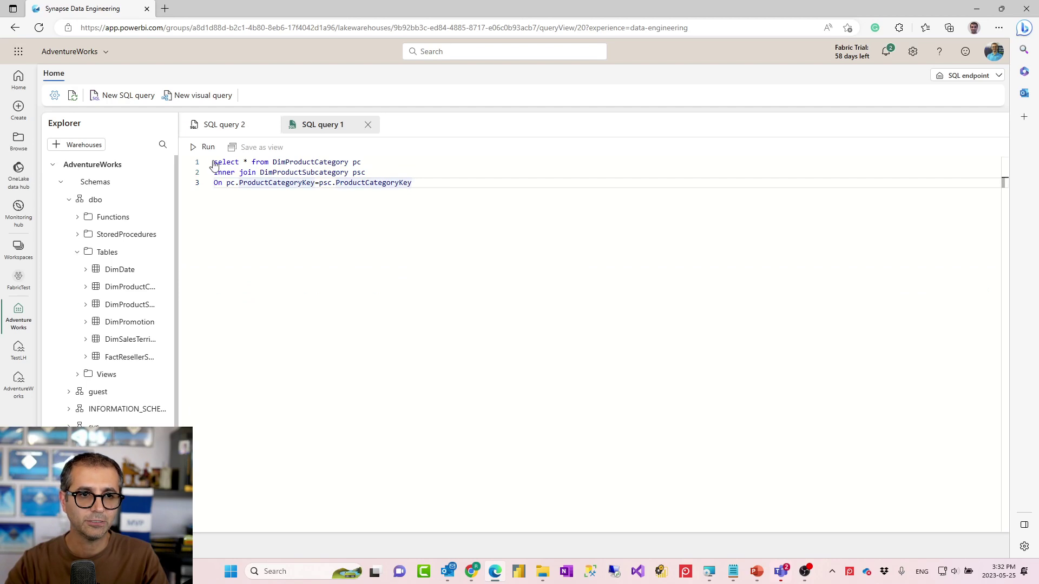
Step: Run the saved SQL query 1 that inner joins DimProductCategory with DimProductSubcategory on ProductCategoryKey
{"action": "left_click", "coordinate": [203, 147]}
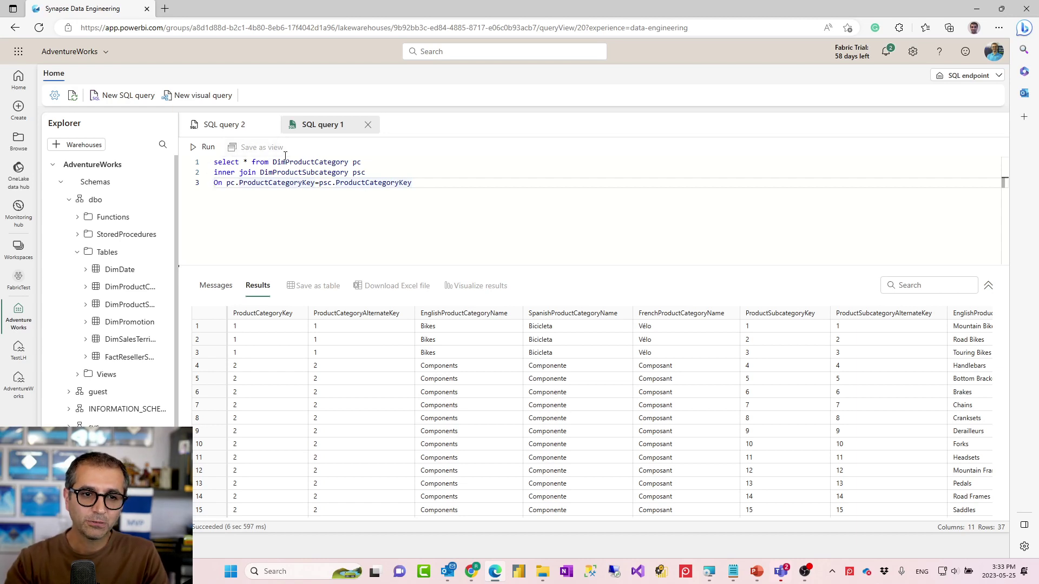
Step: Create a new visual query and add the DimProductCategory and DimProductSubcategory tables to its canvas
{"action": "left_click", "coordinate": [192, 103]}
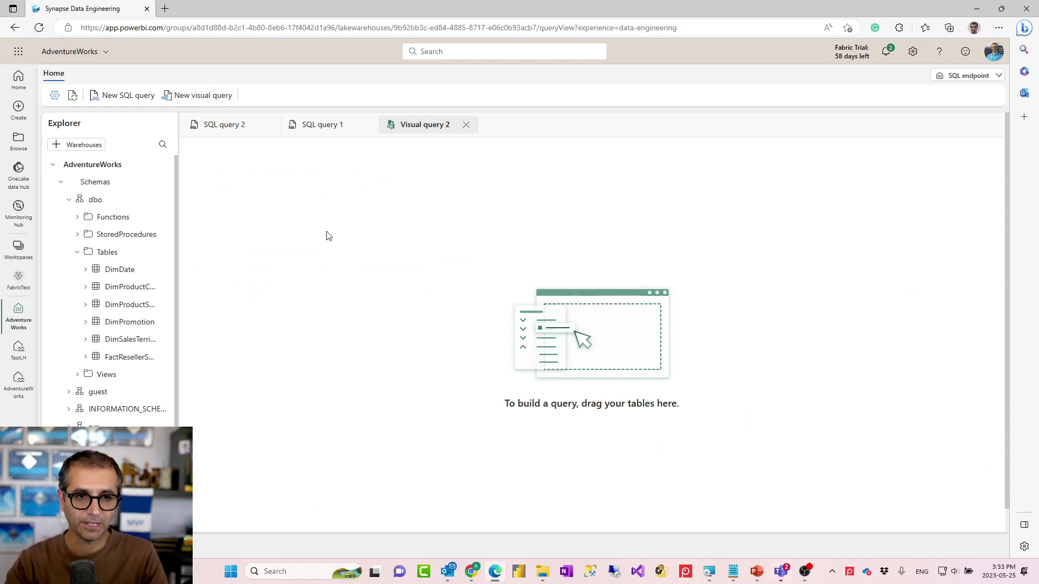
{"action": "left_click_drag", "start_coordinate": [128, 293], "coordinate": [361, 271]}
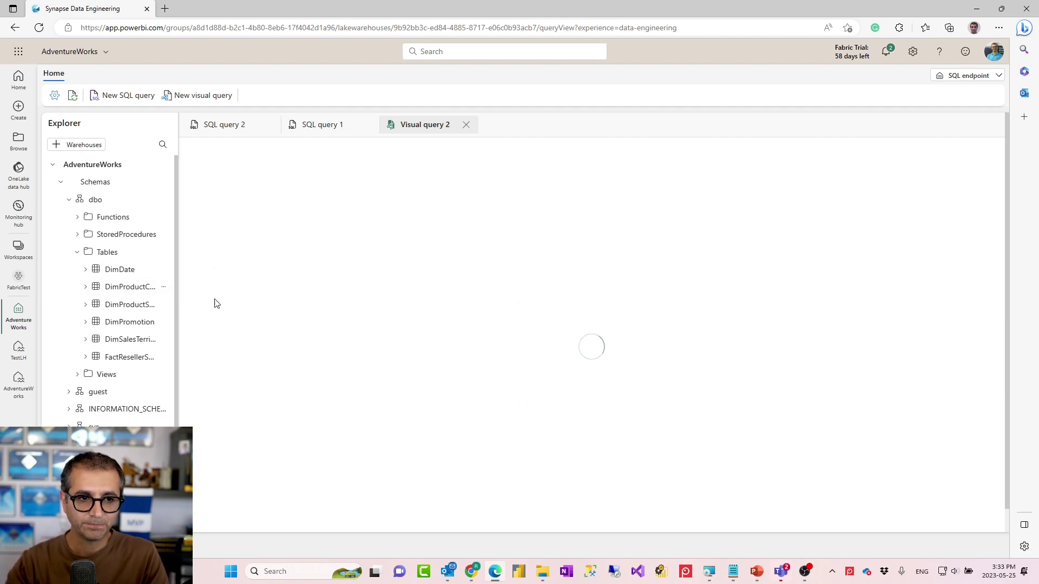
{"action": "left_click_drag", "start_coordinate": [129, 314], "coordinate": [382, 284]}
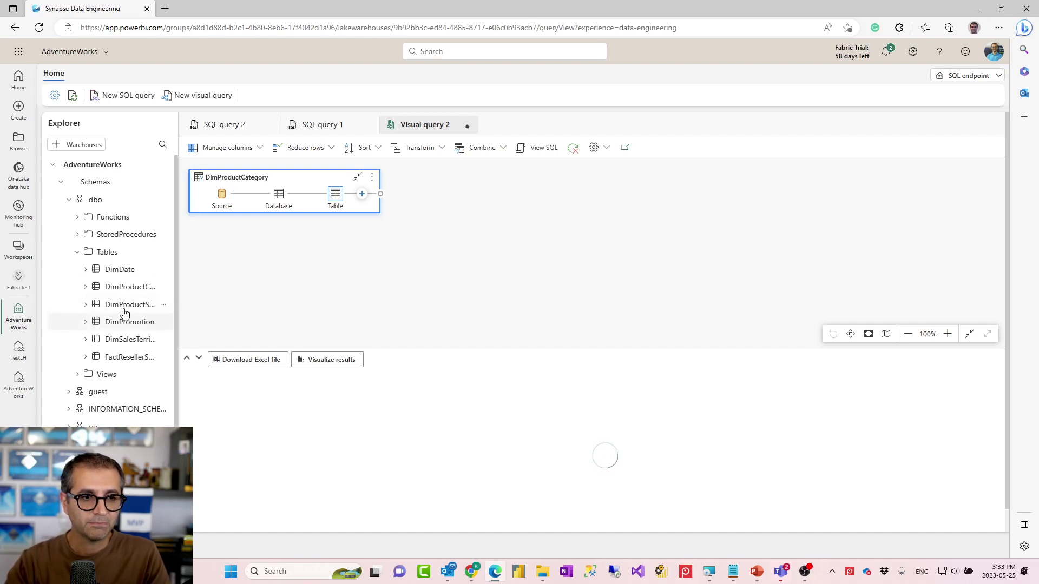
{"action": "left_click_drag", "start_coordinate": [119, 310], "coordinate": [316, 291]}
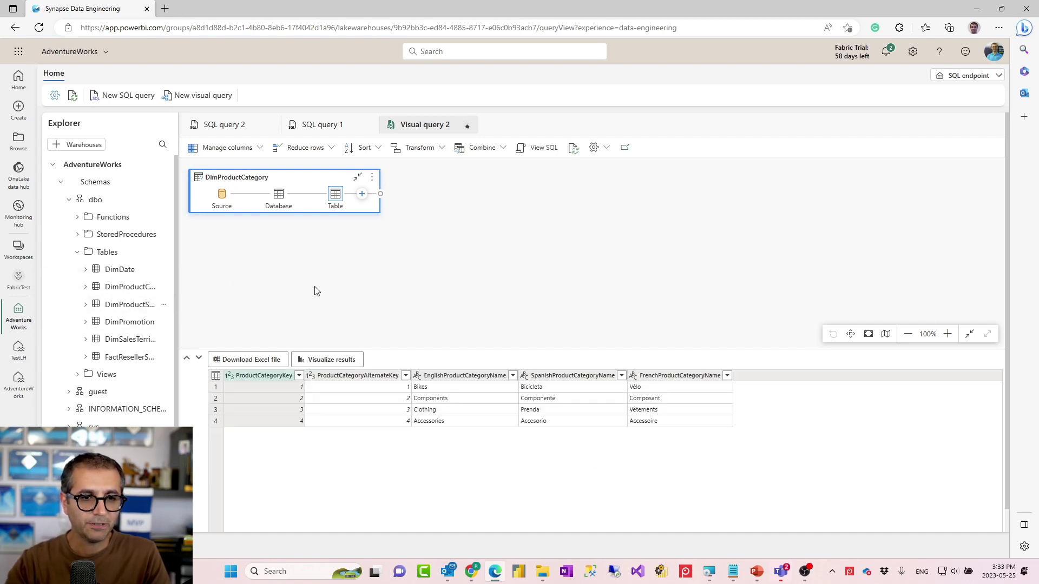
{"action": "left_click_drag", "start_coordinate": [122, 308], "coordinate": [292, 302]}
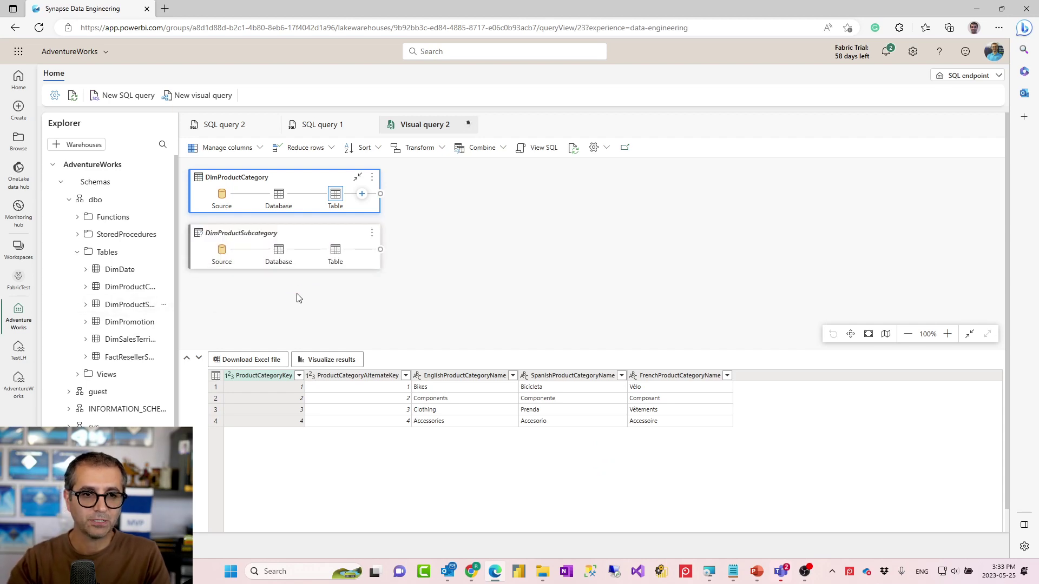
Step: Merge DimProductCategory with DimProductSubcategory as a new query, matching on ProductCategoryKey with a left outer join
{"action": "left_click", "coordinate": [361, 194]}
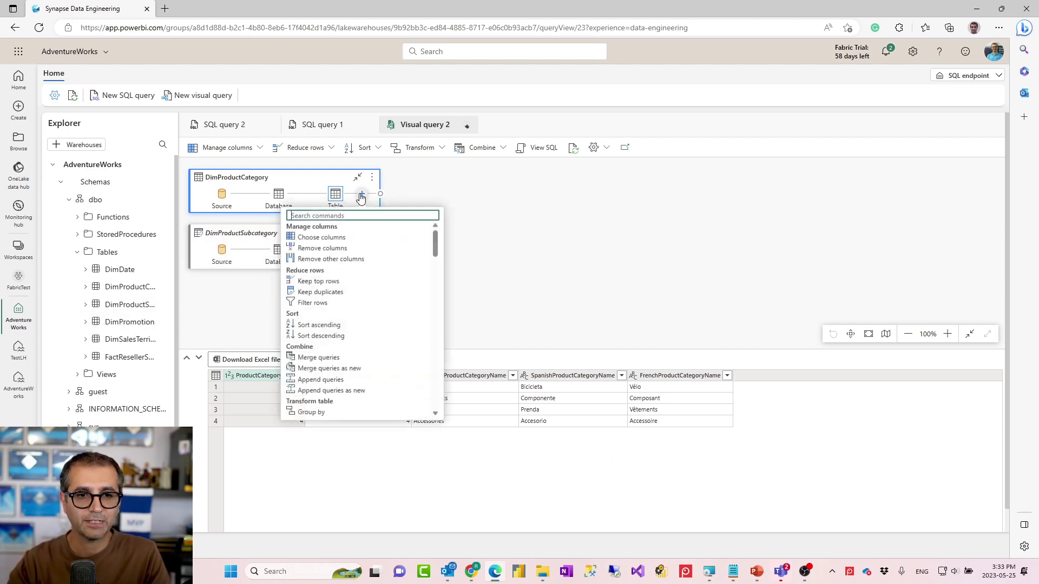
{"action": "left_click", "coordinate": [337, 368]}
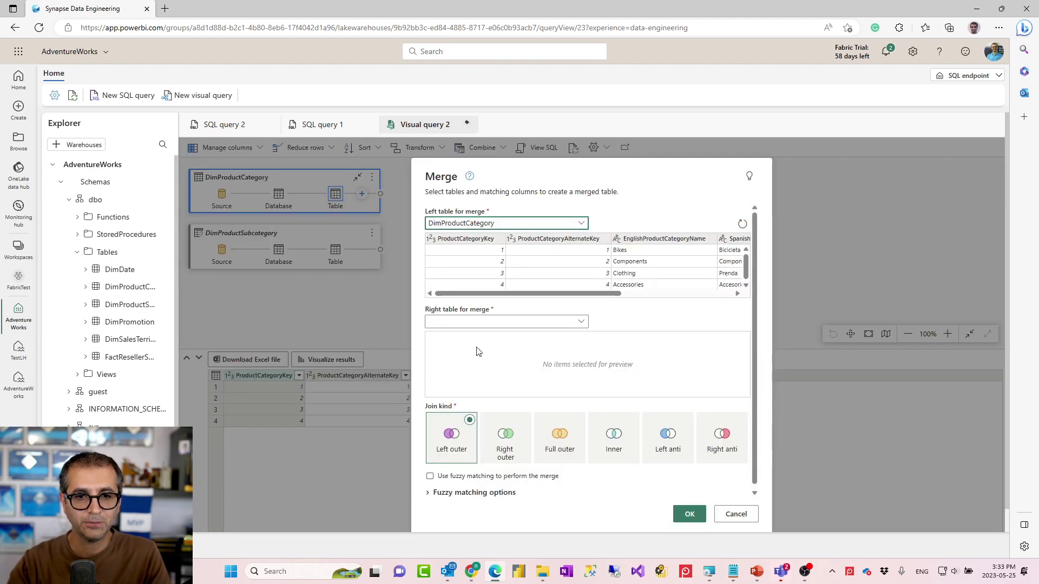
{"action": "left_click", "coordinate": [501, 323]}
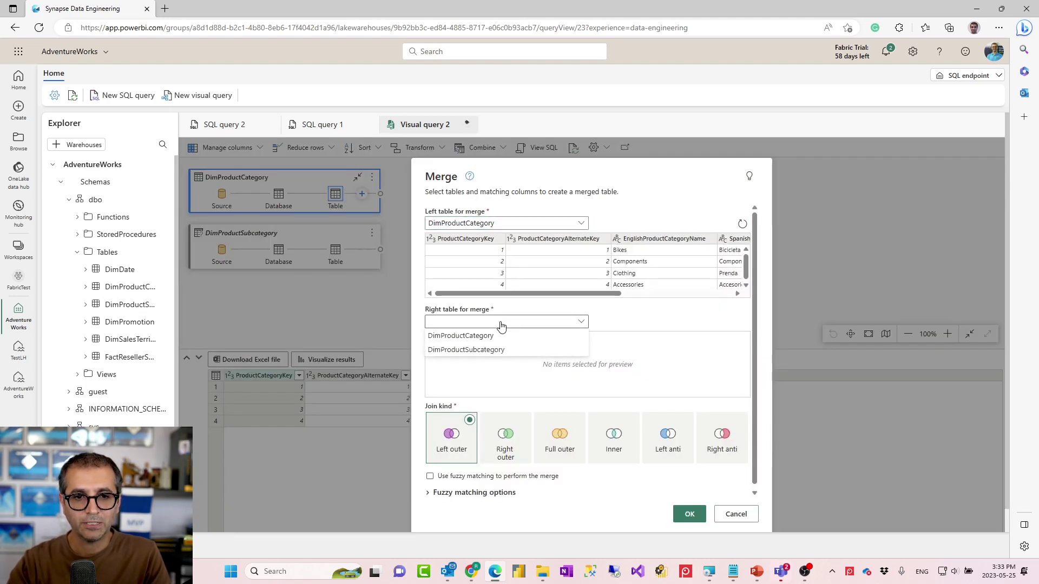
{"action": "left_click", "coordinate": [478, 353]}
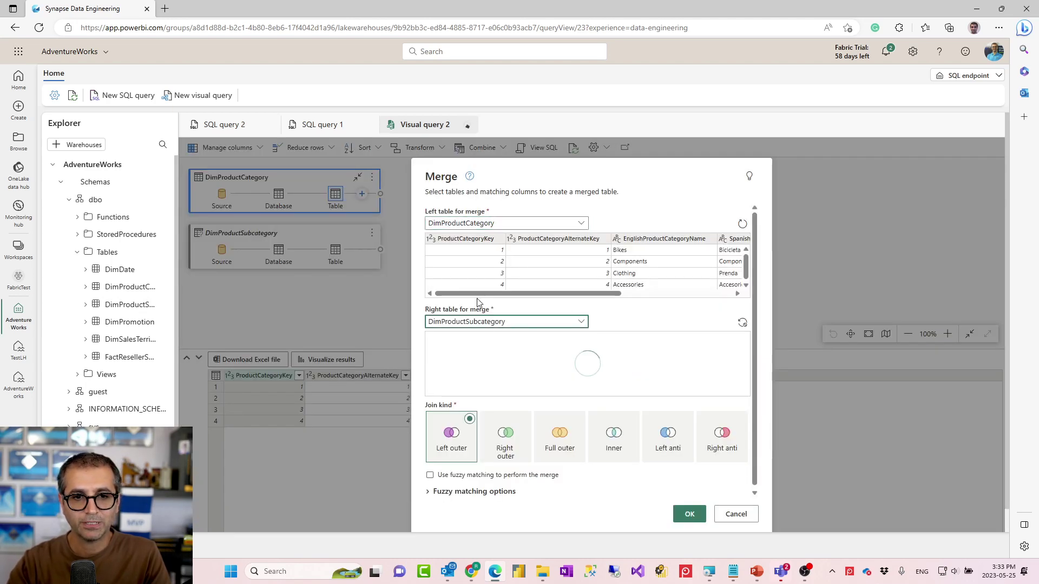
{"action": "left_click", "coordinate": [468, 239]}
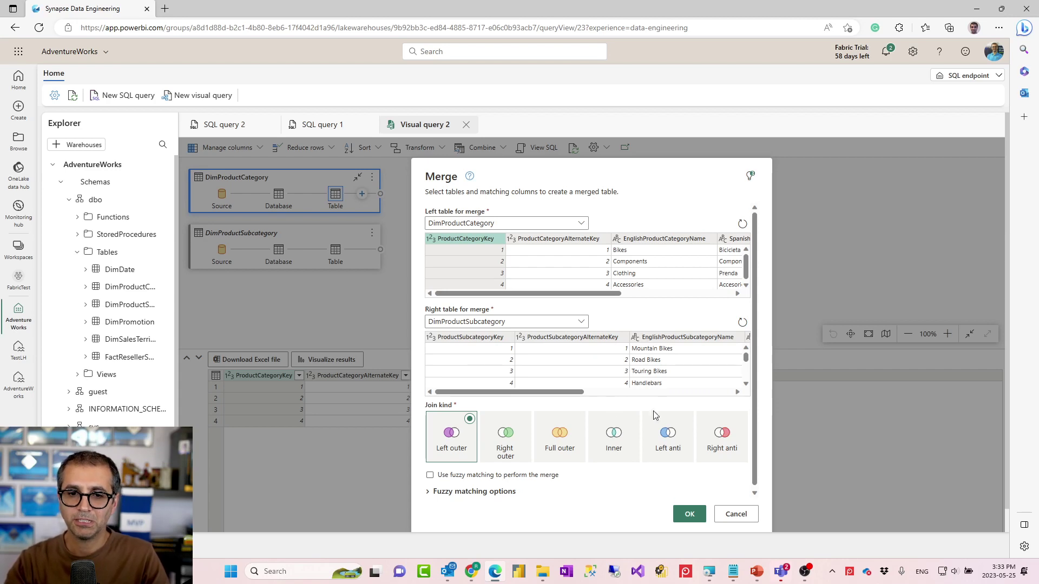
{"action": "left_click", "coordinate": [727, 393]}
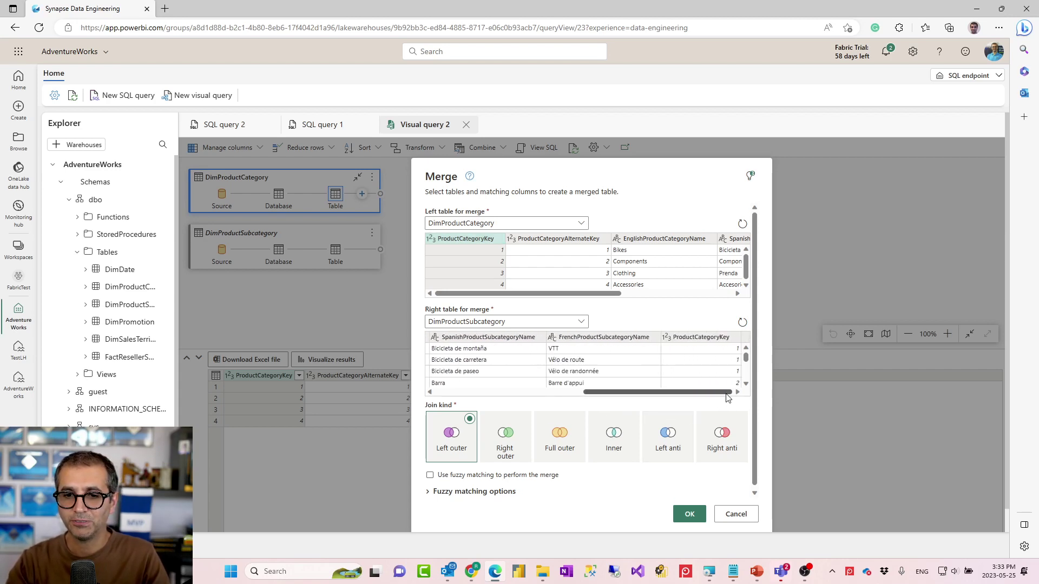
{"action": "left_click", "coordinate": [704, 337]}
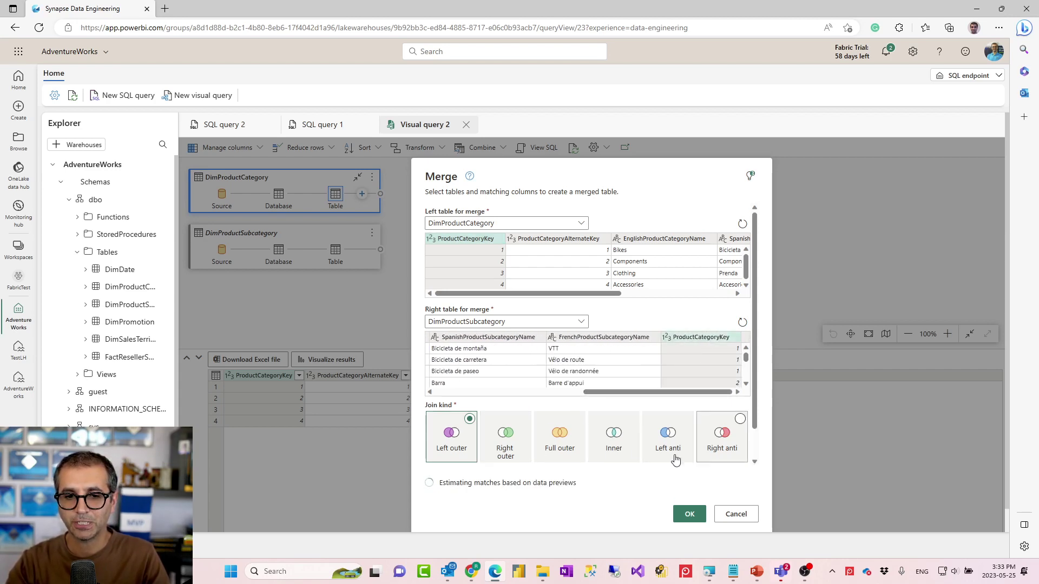
{"action": "left_click", "coordinate": [689, 518]}
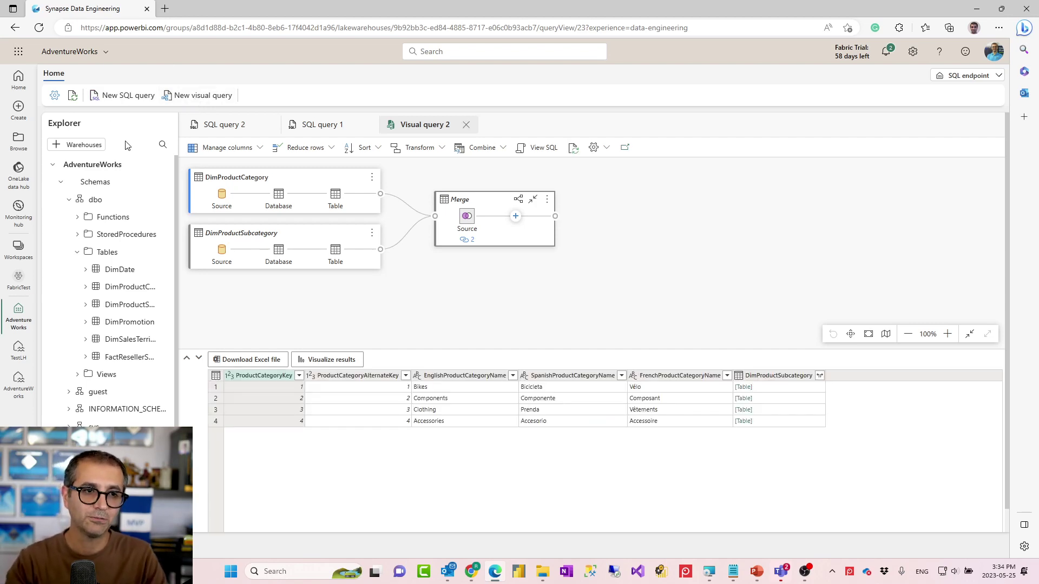
Step: Review the SQL connection string in the AdventureWorks SQL endpoint settings, and return to the FabricTest workspace
{"action": "left_click", "coordinate": [55, 95]}
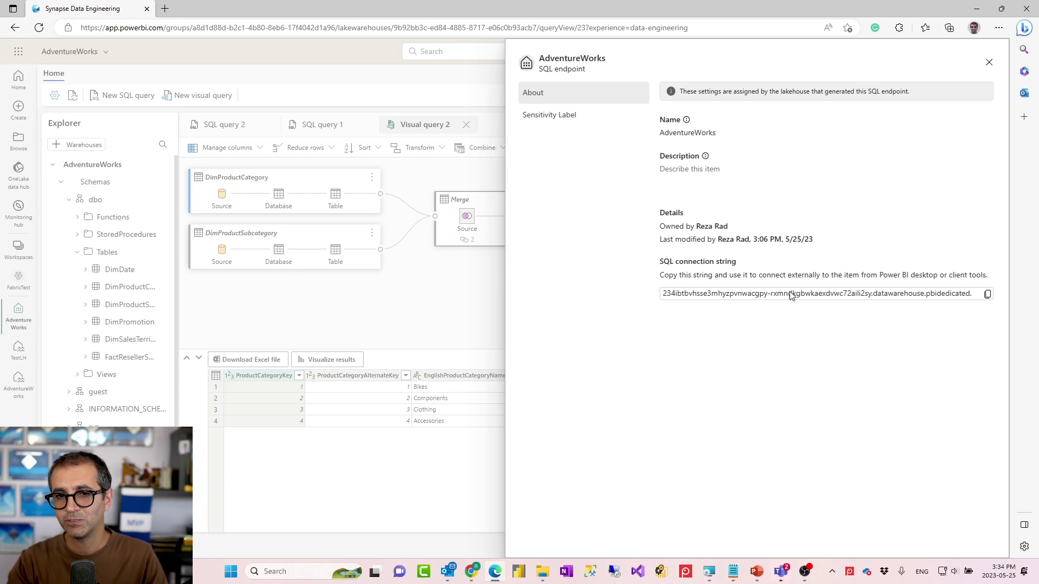
{"action": "left_click", "coordinate": [410, 189]}
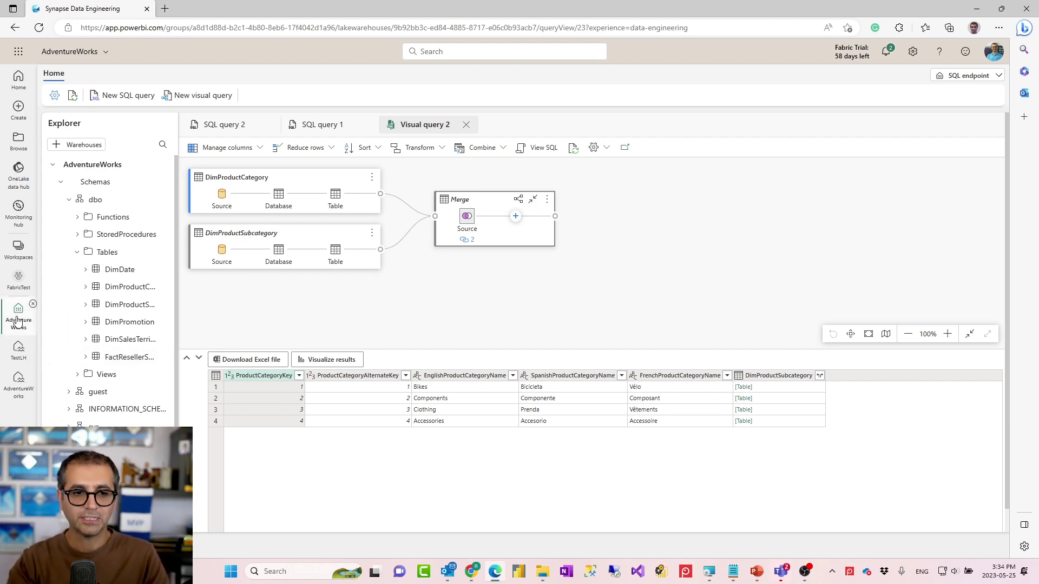
{"action": "left_click", "coordinate": [18, 280]}
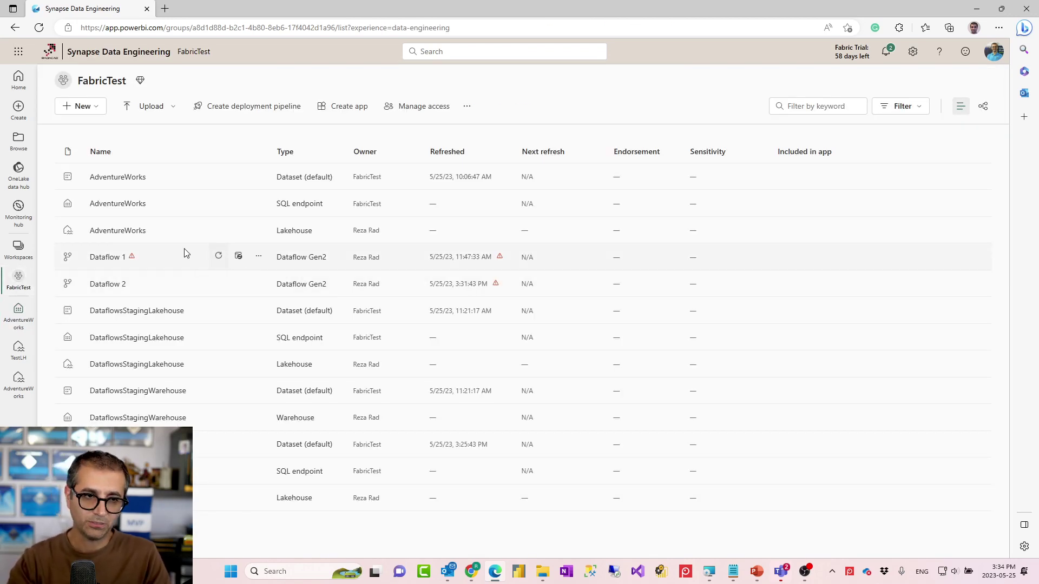
Step: Switch to Power BI Desktop and open the list of lakehouses in the OneLake data hub
{"action": "left_click", "coordinate": [520, 574]}
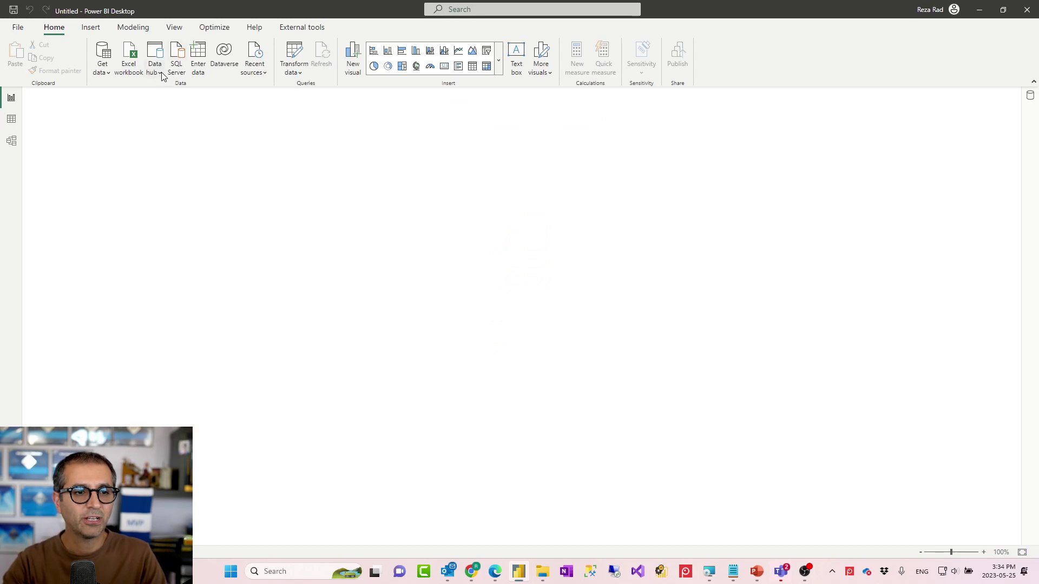
{"action": "left_click", "coordinate": [161, 75]}
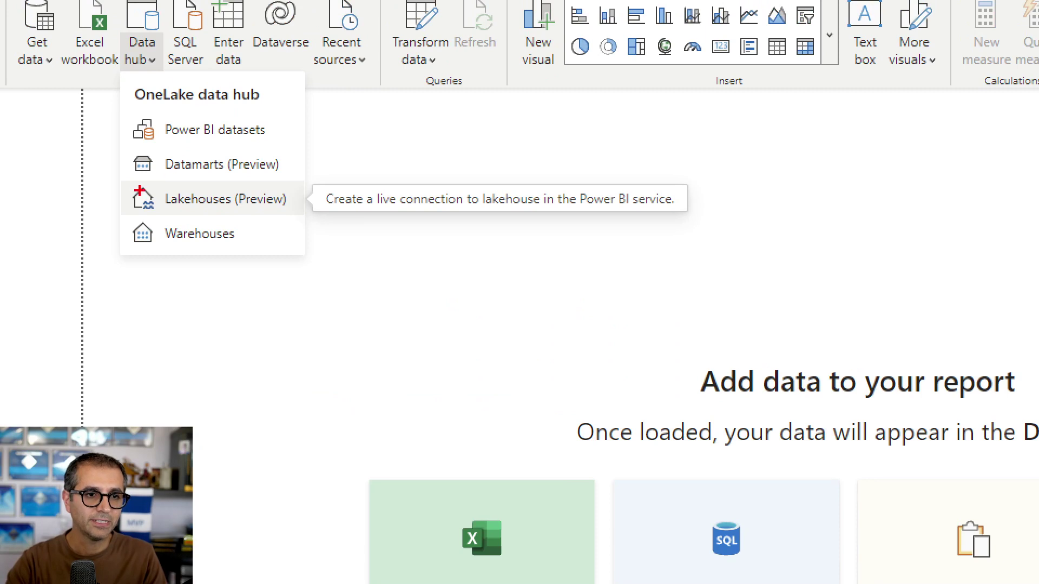
{"action": "mouse_move", "coordinate": [123, 180]}
{"action": "left_mouse_down"}
{"action": "mouse_move", "coordinate": [169, 216]}
{"action": "mouse_move", "coordinate": [291, 218]}
{"action": "left_mouse_up"}
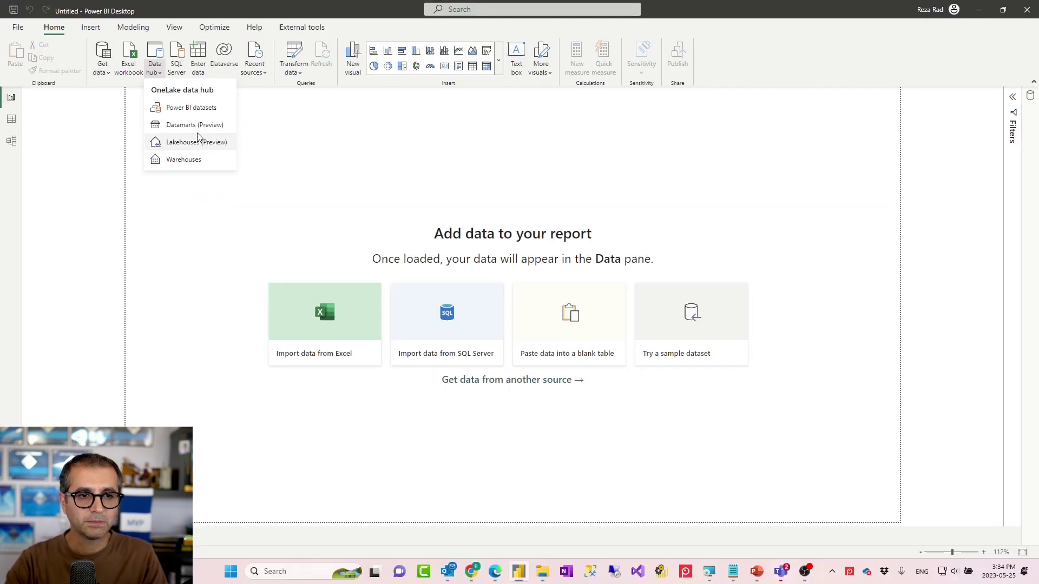
{"action": "left_click", "coordinate": [187, 162]}
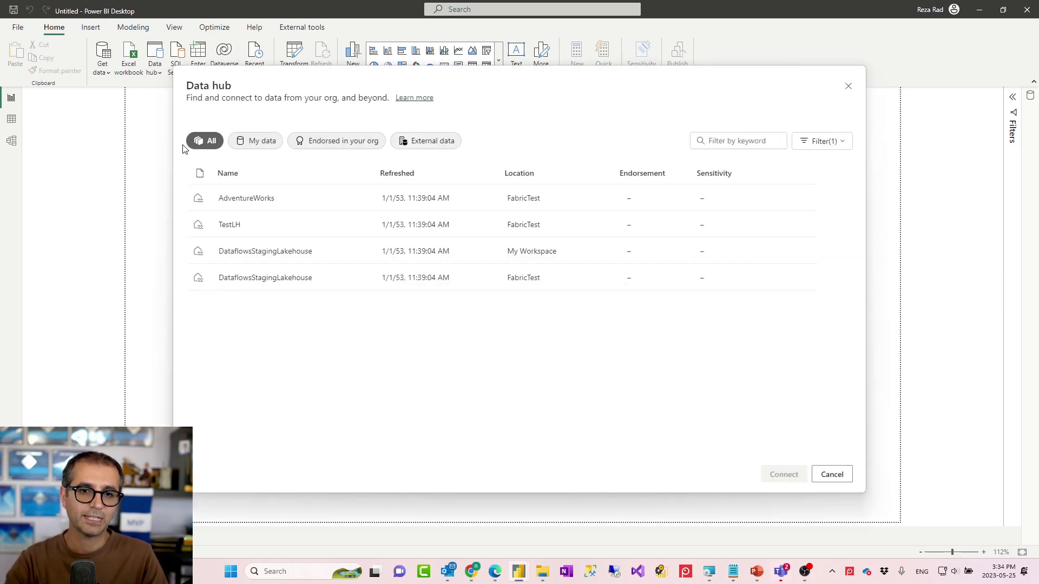
Step: Connect the report live to the AdventureWorks lakehouse with the plain Connect option instead of its SQL endpoint
{"action": "left_click", "coordinate": [249, 210]}
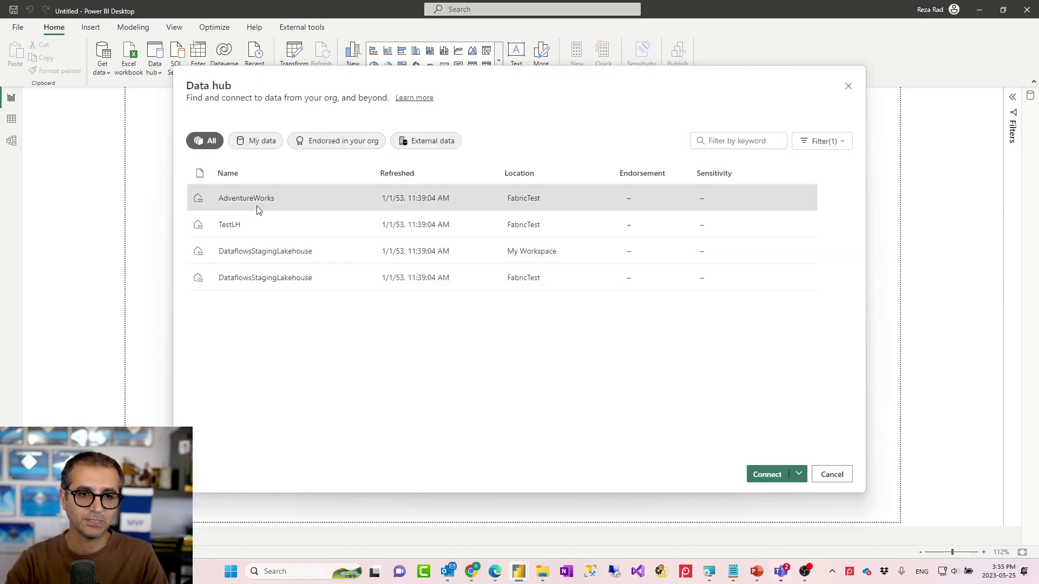
{"action": "left_click", "coordinate": [799, 476]}
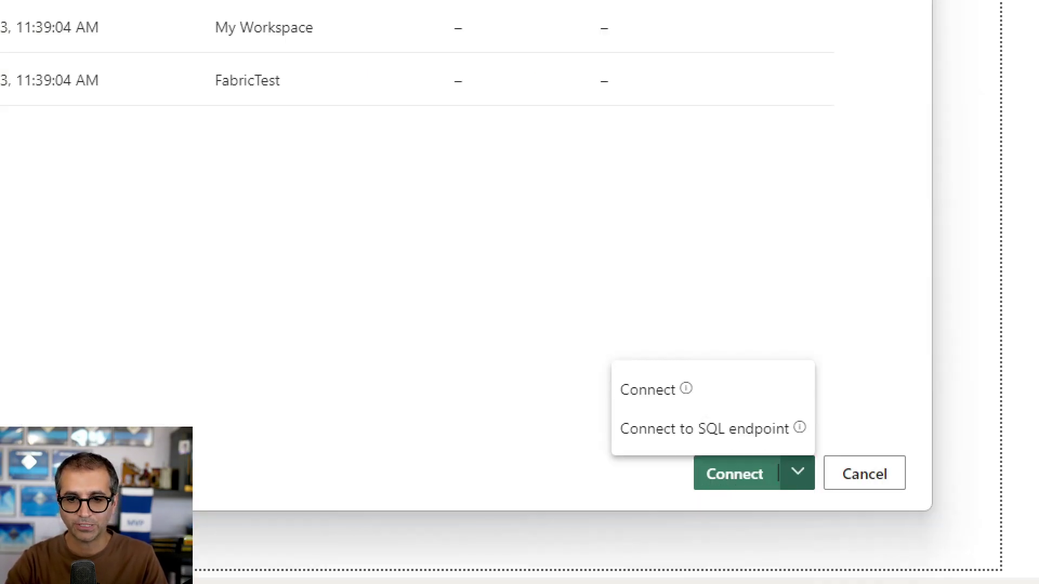
{"action": "mouse_move", "coordinate": [608, 415]}
{"action": "left_mouse_down"}
{"action": "mouse_move", "coordinate": [795, 457]}
{"action": "mouse_move", "coordinate": [814, 450]}
{"action": "left_mouse_up"}
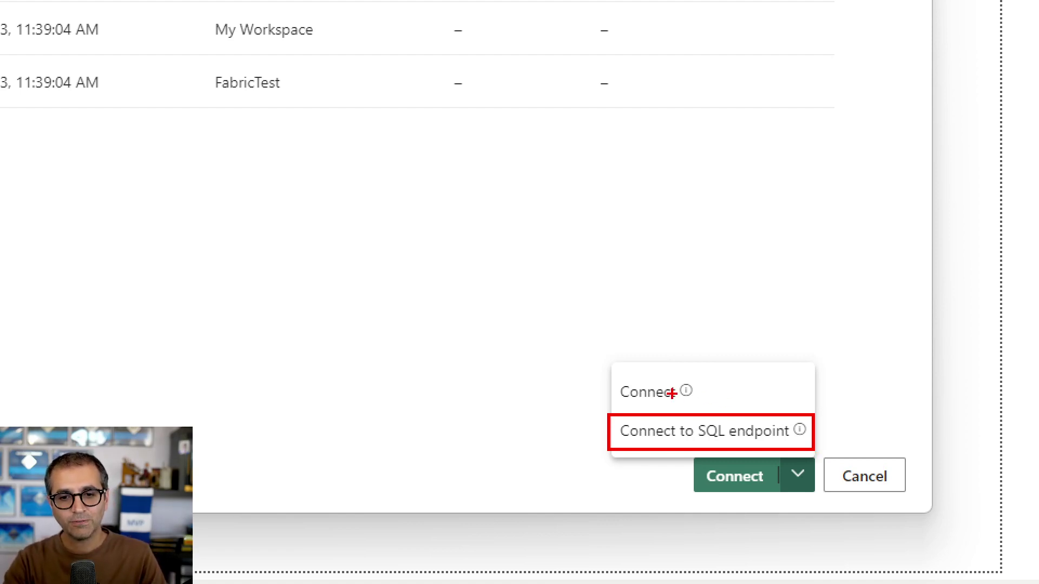
{"action": "left_click_drag", "start_coordinate": [609, 374], "coordinate": [667, 394]}
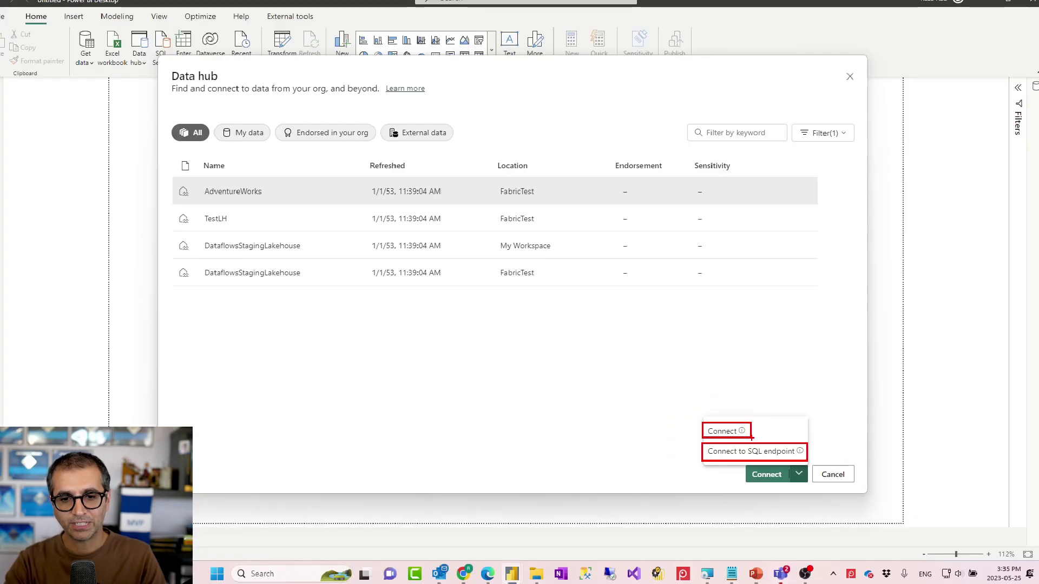
{"action": "left_click", "coordinate": [734, 435]}
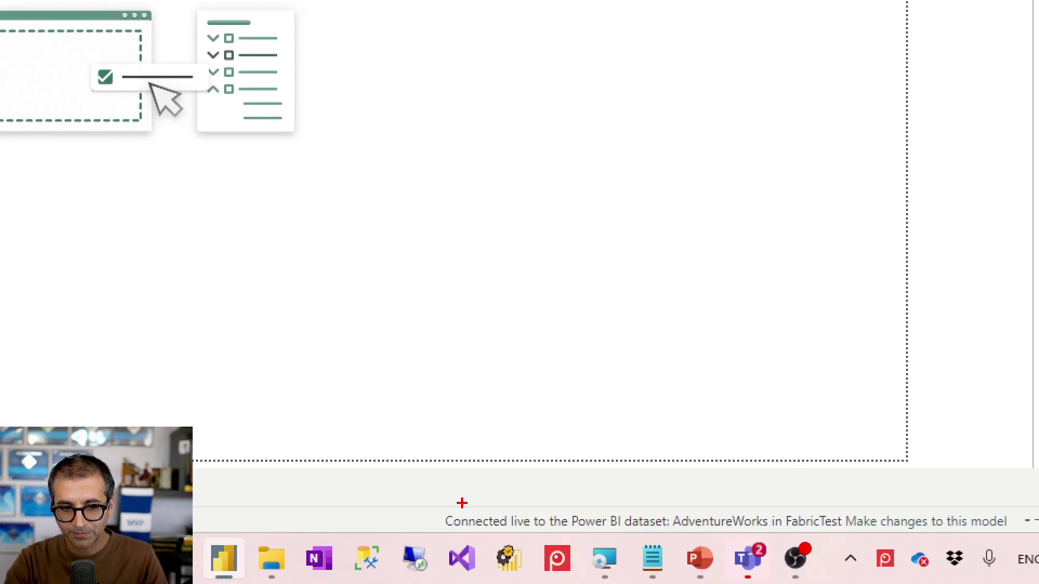
{"action": "mouse_move", "coordinate": [428, 506]}
{"action": "left_mouse_down"}
{"action": "mouse_move", "coordinate": [818, 563]}
{"action": "mouse_move", "coordinate": [1002, 537]}
{"action": "left_mouse_up"}
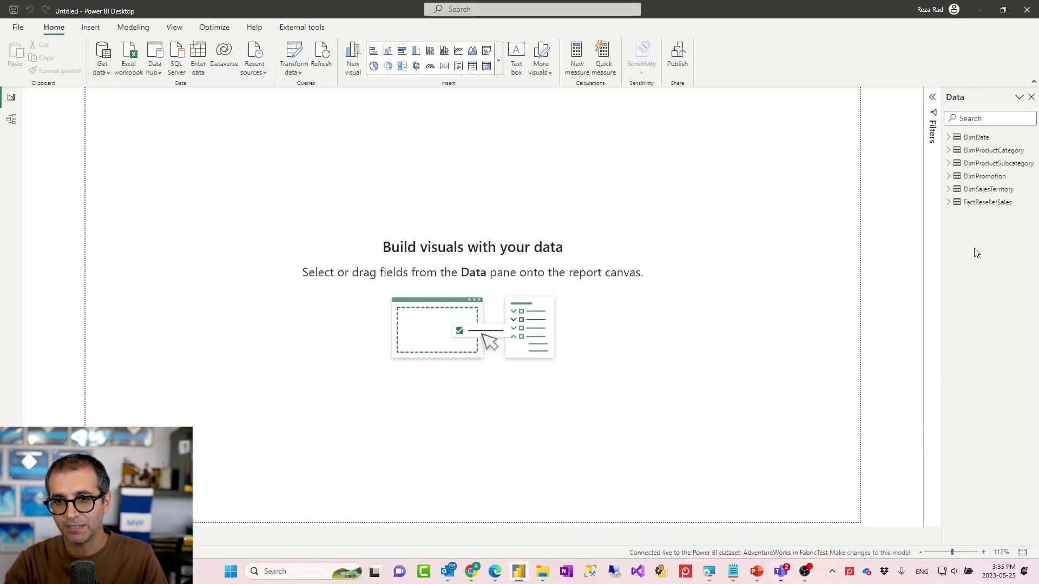
Step: Add SalesAmount from FactResellerSales to the report as a visual and move it to the middle of the canvas
{"action": "left_click", "coordinate": [948, 203]}
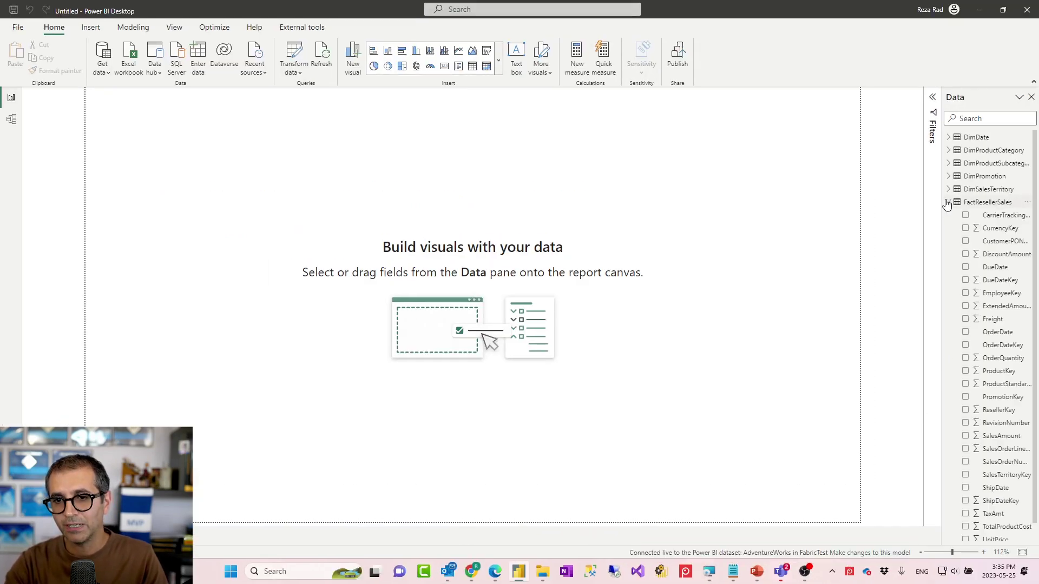
{"action": "scroll", "coordinate": [973, 369], "scroll_direction": "down", "scroll_amount": 1}
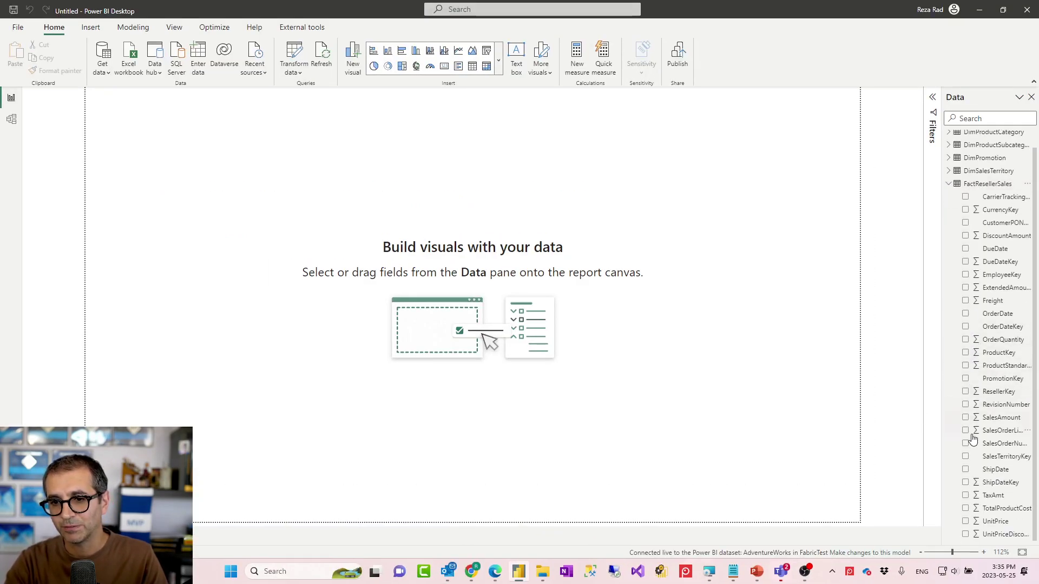
{"action": "left_click", "coordinate": [966, 418]}
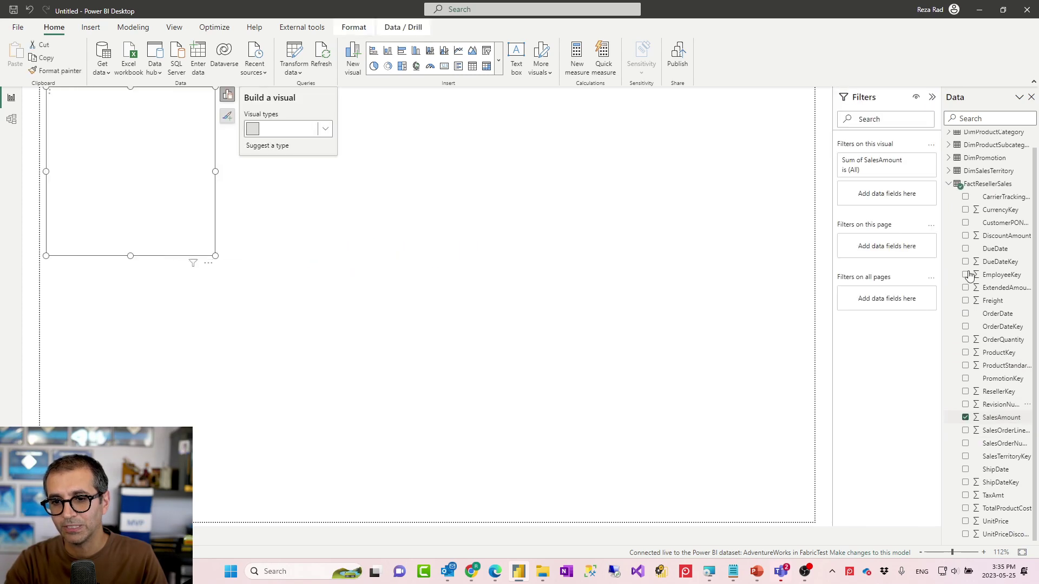
{"action": "left_click_drag", "start_coordinate": [110, 167], "coordinate": [423, 328]}
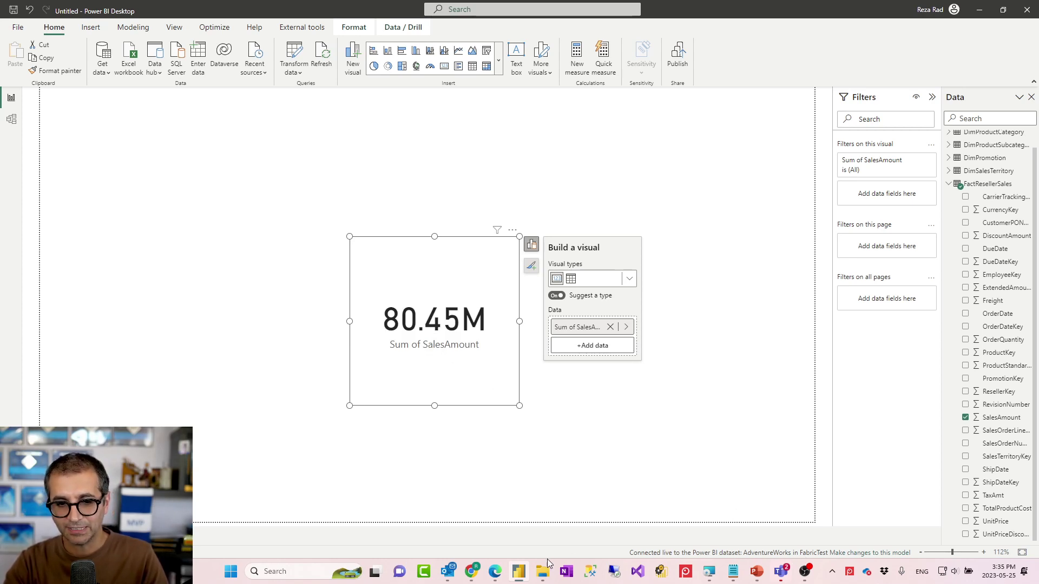
Step: Switch to the FabricTest workspace in the browser and examine the AdventureWorks dataset, SQL endpoint and lakehouse items, including the default dataset's details
{"action": "left_click", "coordinate": [495, 572]}
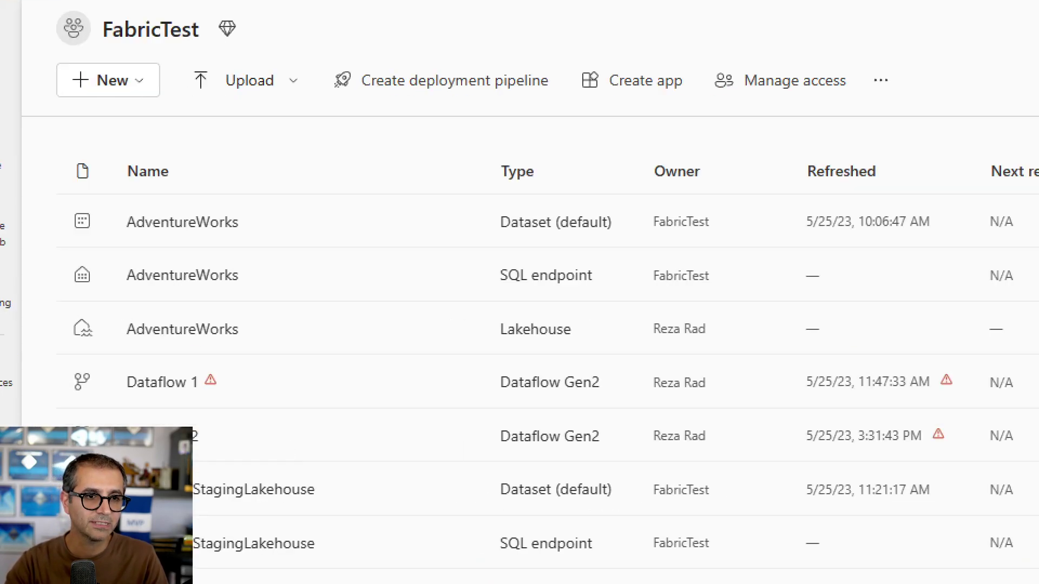
{"action": "left_click_drag", "start_coordinate": [43, 187], "coordinate": [623, 372]}
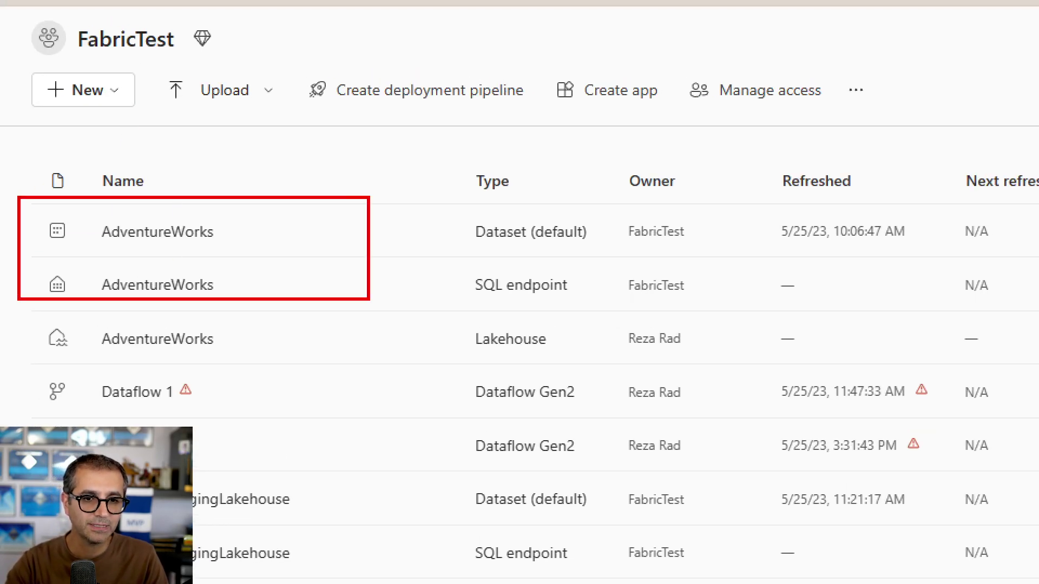
{"action": "left_click_drag", "start_coordinate": [553, 362], "coordinate": [479, 359]}
{"action": "left_click_drag", "start_coordinate": [583, 309], "coordinate": [466, 312]}
{"action": "left_click_drag", "start_coordinate": [593, 252], "coordinate": [484, 249]}
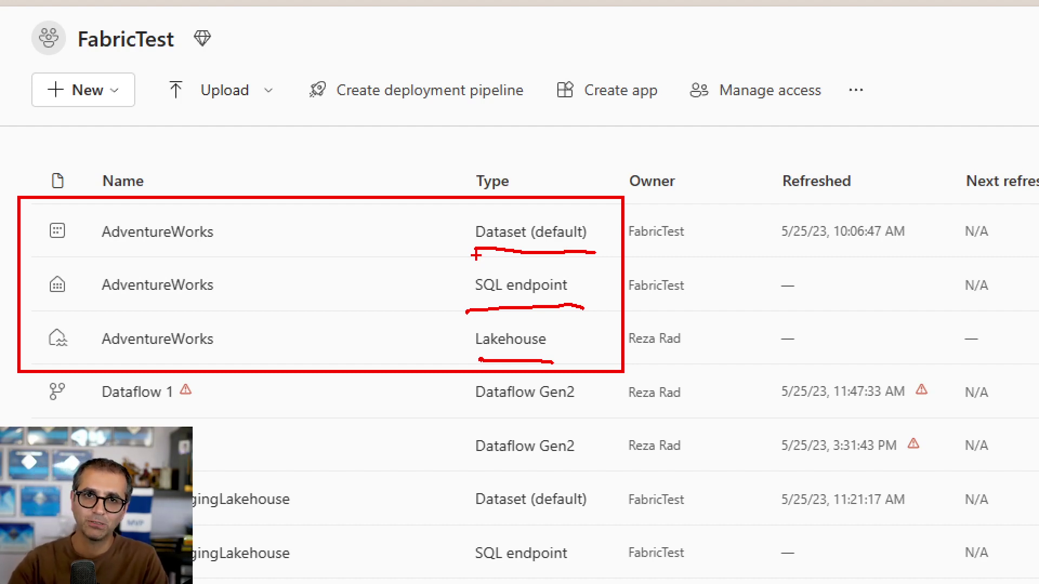
{"action": "key", "text": "Escape"}
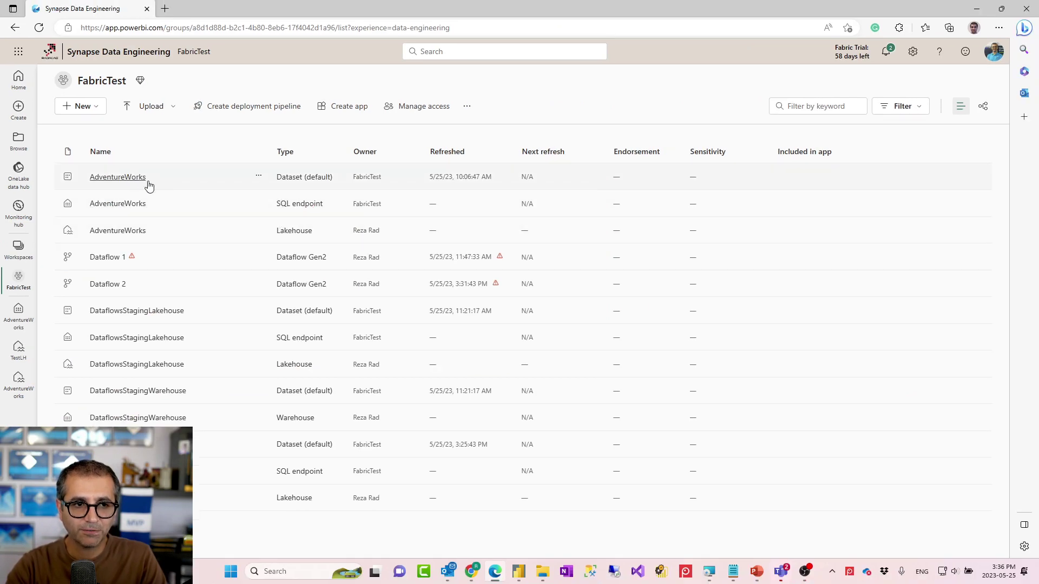
{"action": "left_click", "coordinate": [117, 177]}
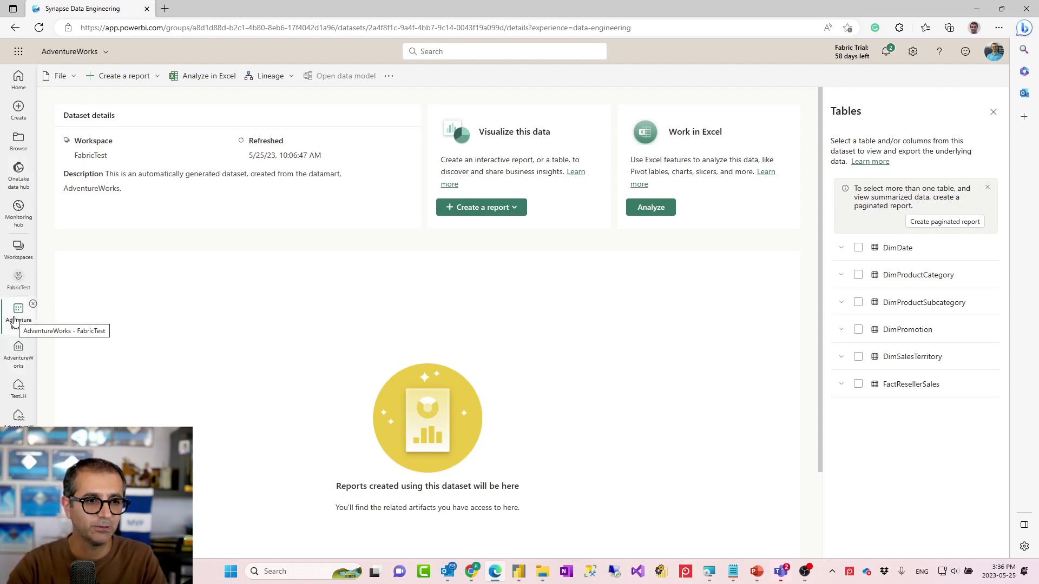
{"action": "left_click", "coordinate": [18, 280]}
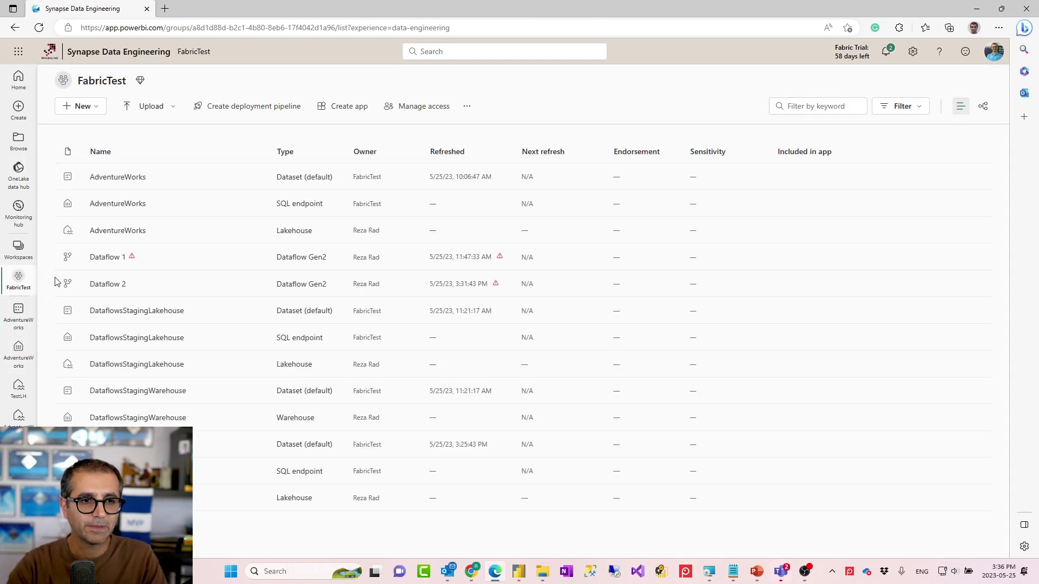
Step: Open the model of the AdventureWorks SQL endpoint and spread out the DimSalesTerritory and FactResellerSales tables
{"action": "left_click", "coordinate": [116, 206]}
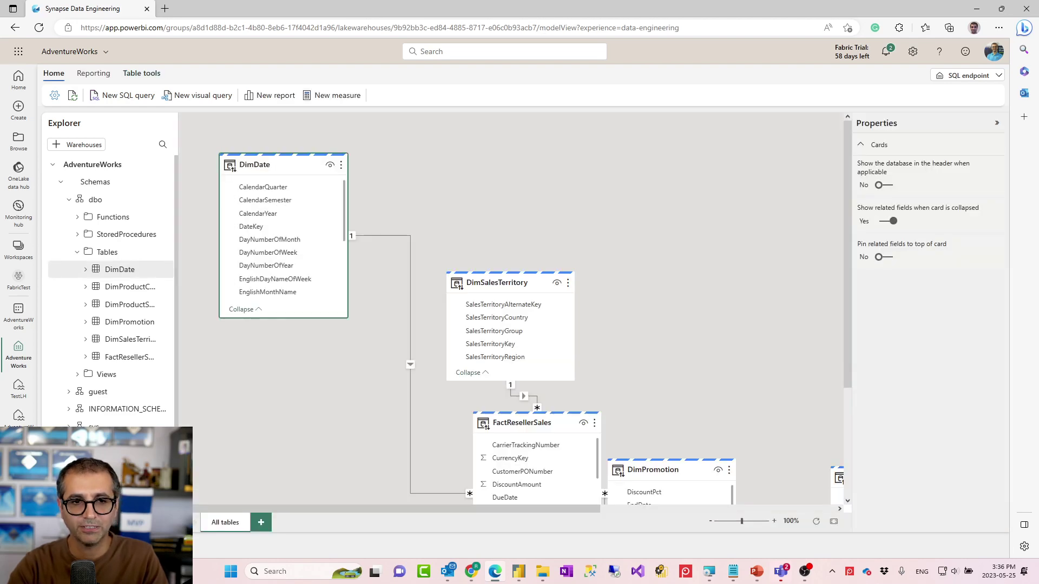
{"action": "left_click_drag", "start_coordinate": [524, 273], "coordinate": [667, 168]}
{"action": "left_click_drag", "start_coordinate": [534, 409], "coordinate": [484, 271]}
Step: Delete the relationship between FactResellerSales and DimSalesTerritory in the model
{"action": "left_click", "coordinate": [576, 314]}
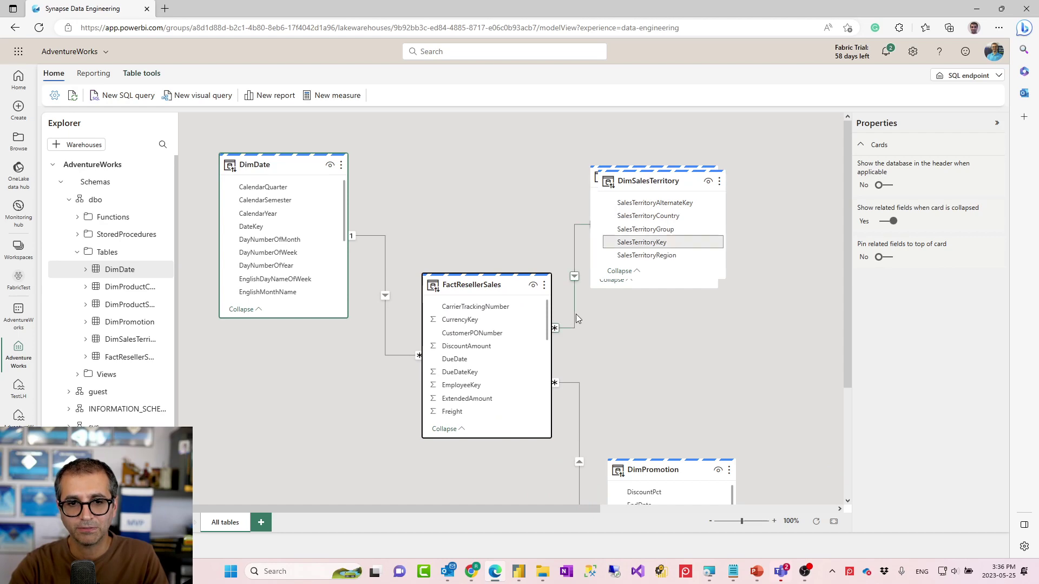
{"action": "right_click", "coordinate": [575, 314]}
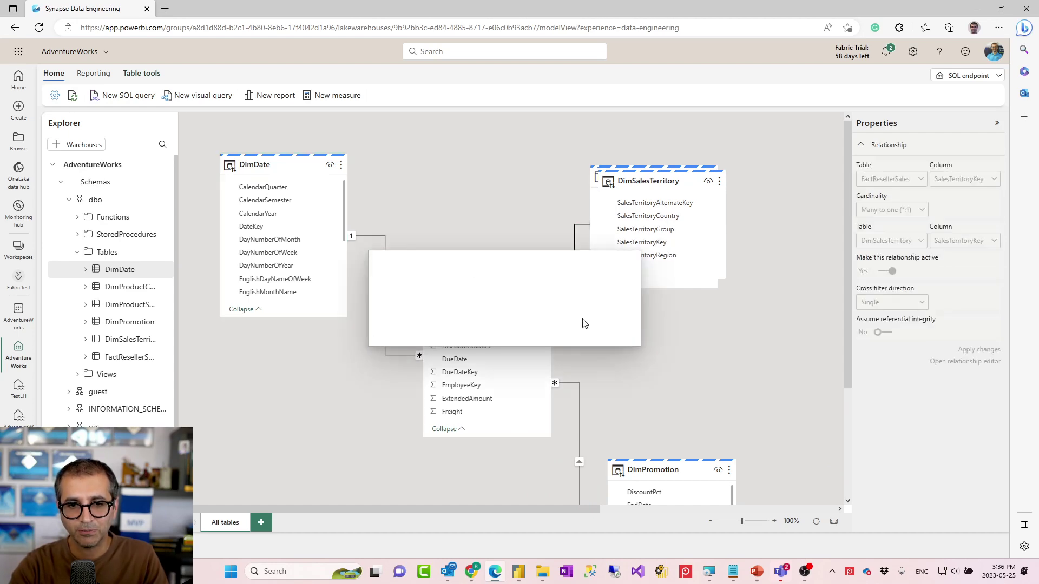
{"action": "left_click", "coordinate": [583, 323]}
{"action": "left_click", "coordinate": [581, 325]}
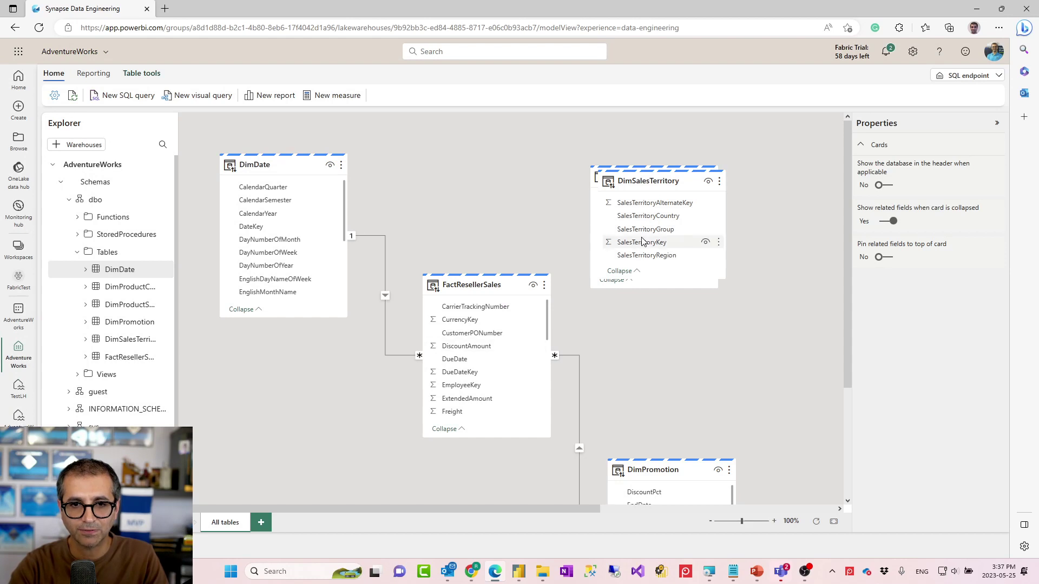
Step: Create an active many-to-one relationship from FactResellerSales to DimSalesTerritory on SalesTerritoryKey with single cross-filter direction
{"action": "left_click_drag", "start_coordinate": [666, 180], "coordinate": [731, 250]}
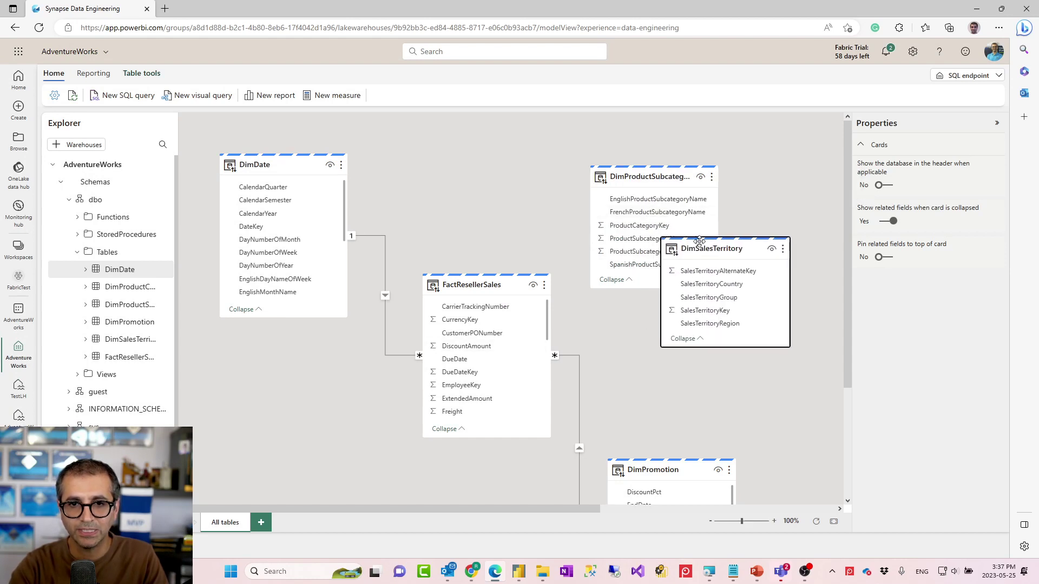
{"action": "scroll", "coordinate": [483, 387], "scroll_direction": "down", "scroll_amount": 3}
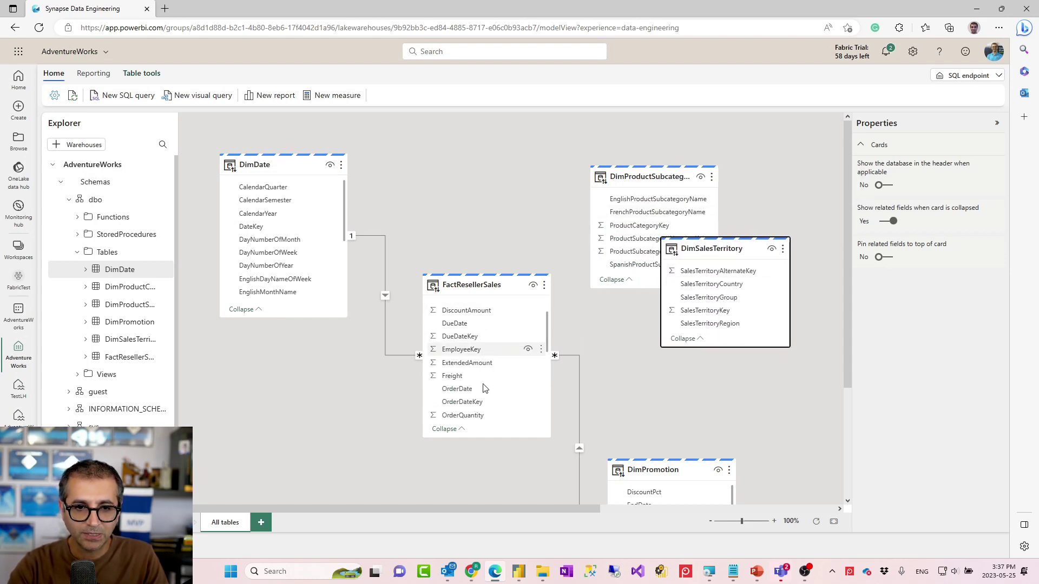
{"action": "scroll", "coordinate": [483, 387], "scroll_direction": "down", "scroll_amount": 5}
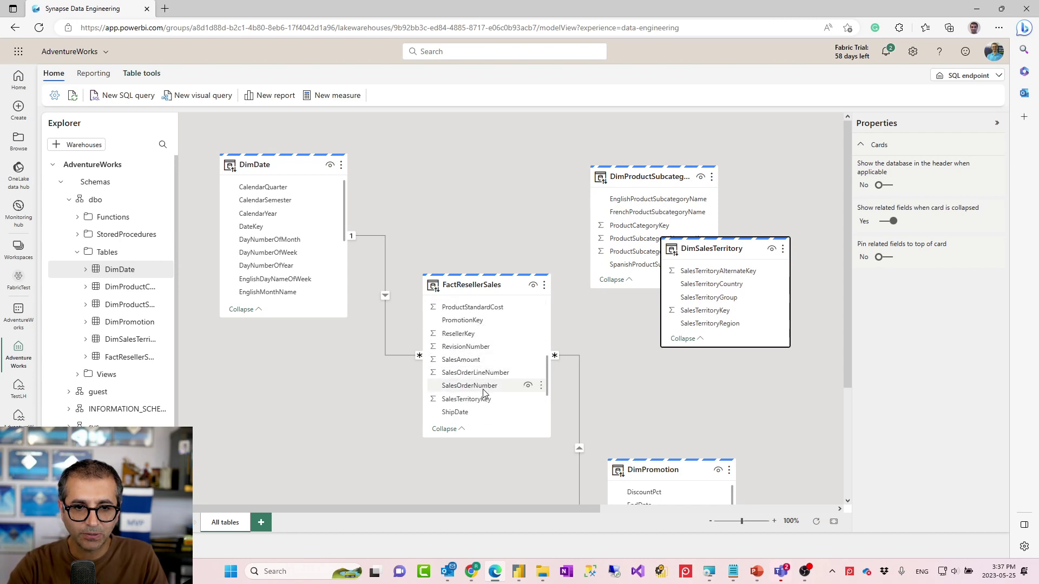
{"action": "left_click_drag", "start_coordinate": [480, 393], "coordinate": [709, 321]}
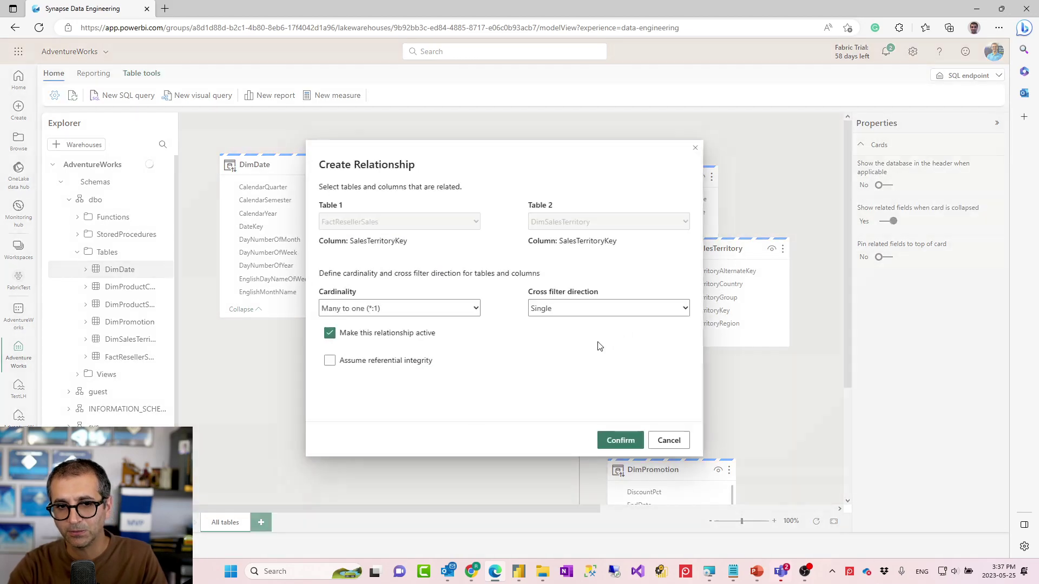
{"action": "left_click", "coordinate": [619, 442]}
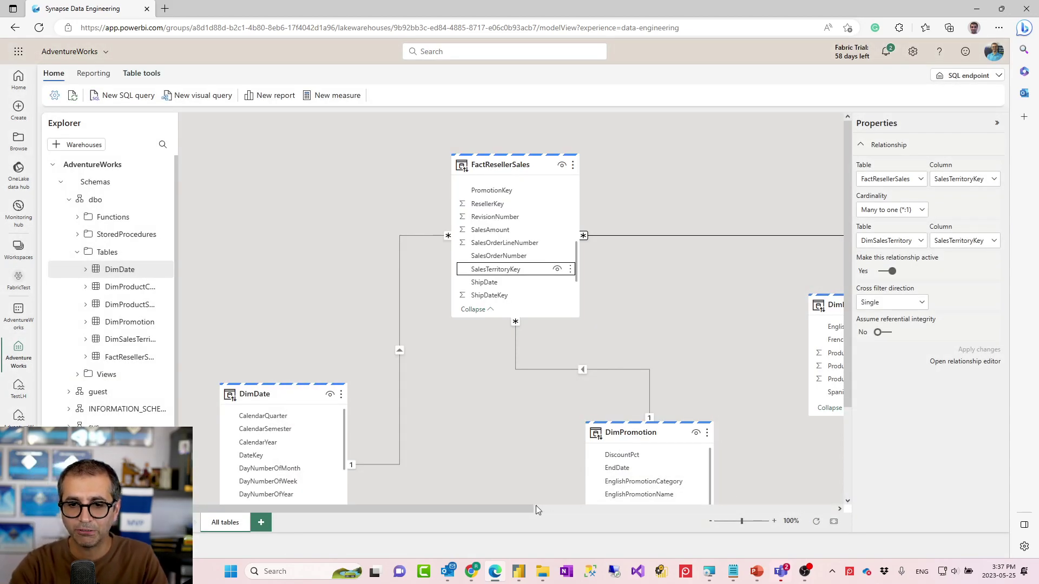
Step: Move the DimProductSubcategory and DimProductCategory tables lower in the model diagram to clear the relationship line to DimSalesTerritory
{"action": "left_click_drag", "start_coordinate": [519, 508], "coordinate": [692, 507]}
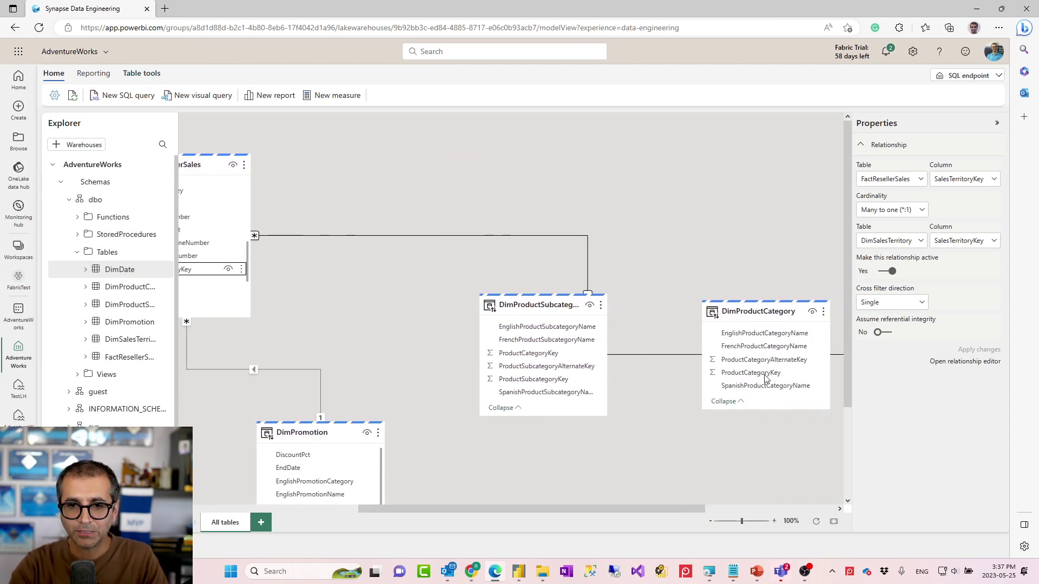
{"action": "left_click_drag", "start_coordinate": [560, 316], "coordinate": [550, 374]}
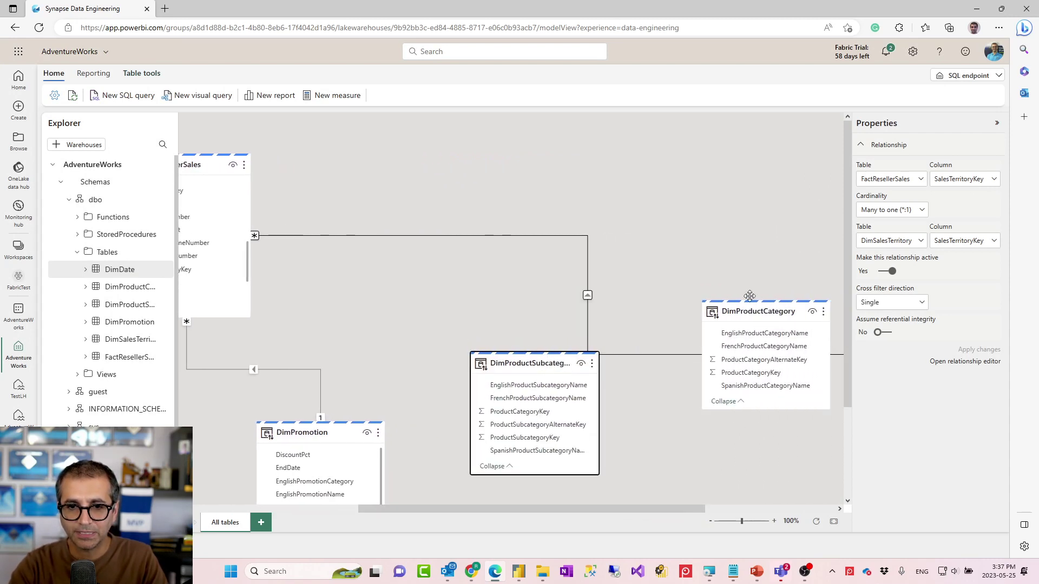
{"action": "left_click_drag", "start_coordinate": [765, 311], "coordinate": [719, 394]}
Step: Move DimSalesTerritory up beside FactResellerSales, and shift FactResellerSales away from DimPromotion so their relationship lines are clear
{"action": "left_click_drag", "start_coordinate": [685, 508], "coordinate": [801, 486]}
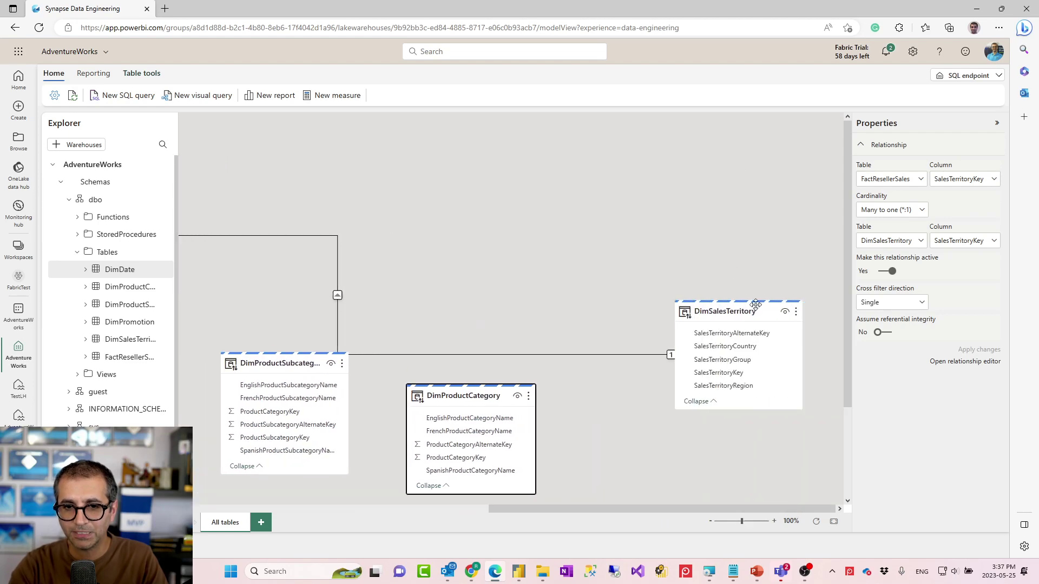
{"action": "left_click_drag", "start_coordinate": [752, 311], "coordinate": [428, 236]}
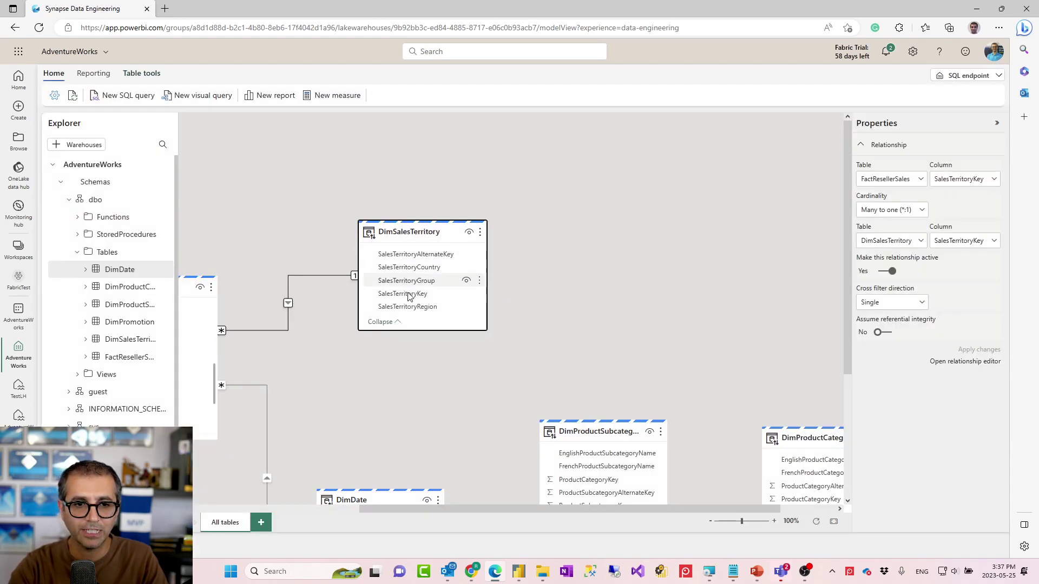
{"action": "left_click", "coordinate": [313, 508]}
{"action": "left_click", "coordinate": [313, 508]}
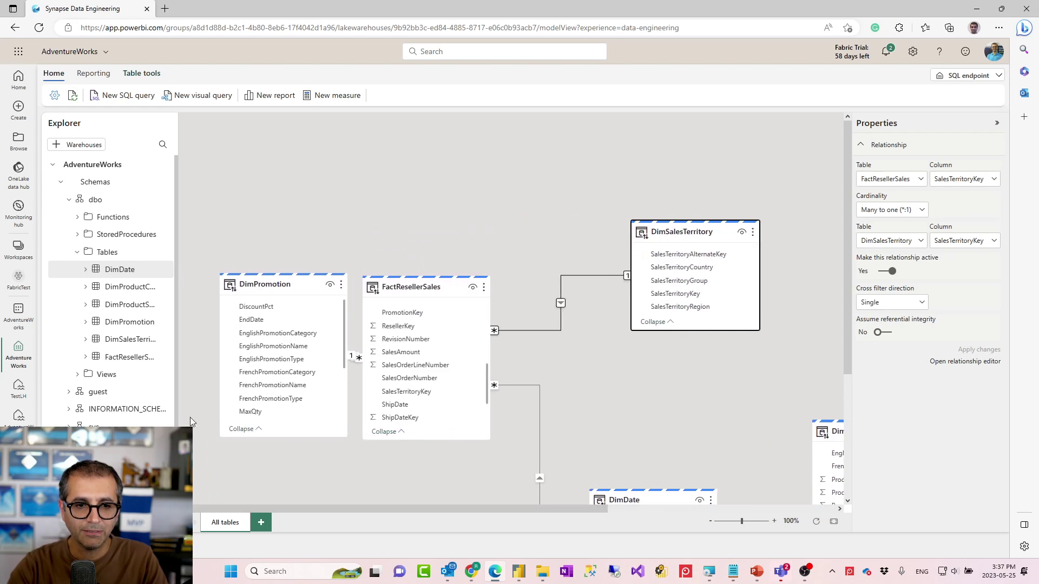
{"action": "left_click_drag", "start_coordinate": [433, 287], "coordinate": [501, 287]}
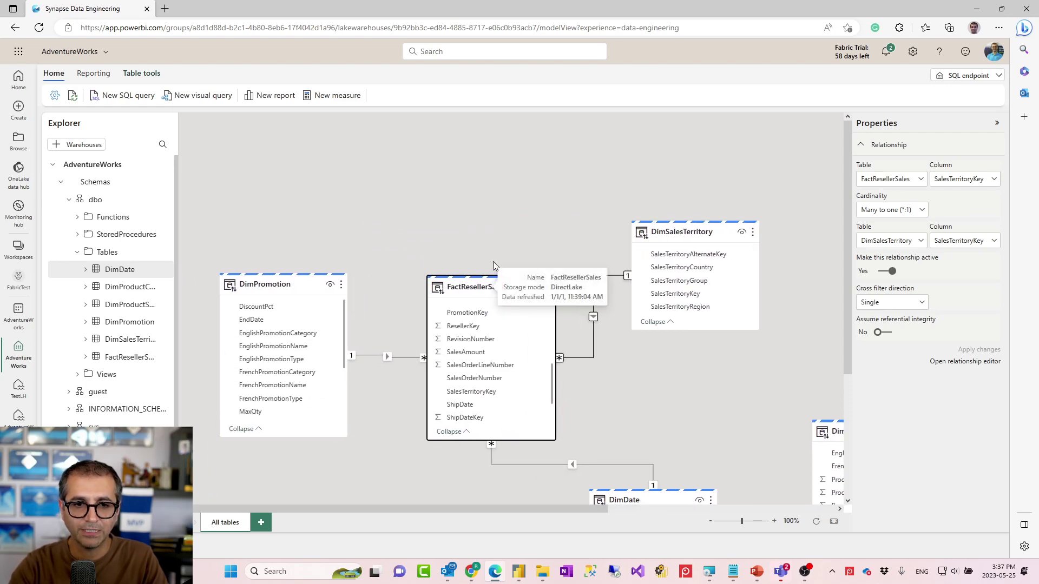
{"action": "left_click", "coordinate": [501, 226]}
{"action": "scroll", "coordinate": [500, 226], "scroll_direction": "down", "scroll_amount": 1}
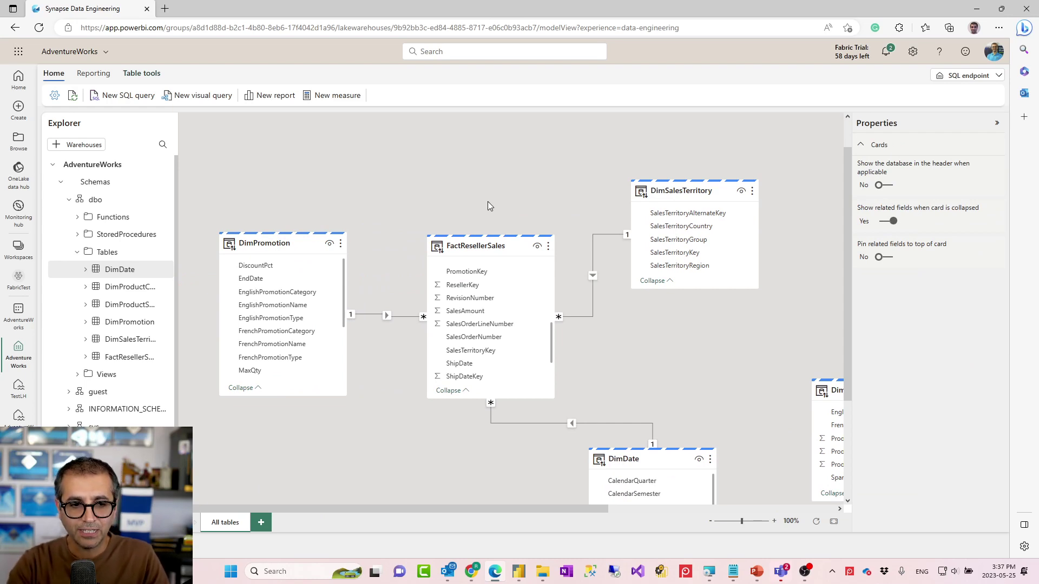
Step: Switch to Power BI Desktop, add SalesTerritoryCountry from DimSalesTerritory to the Sum of SalesAmount visual, and enlarge the visual
{"action": "left_click", "coordinate": [518, 577]}
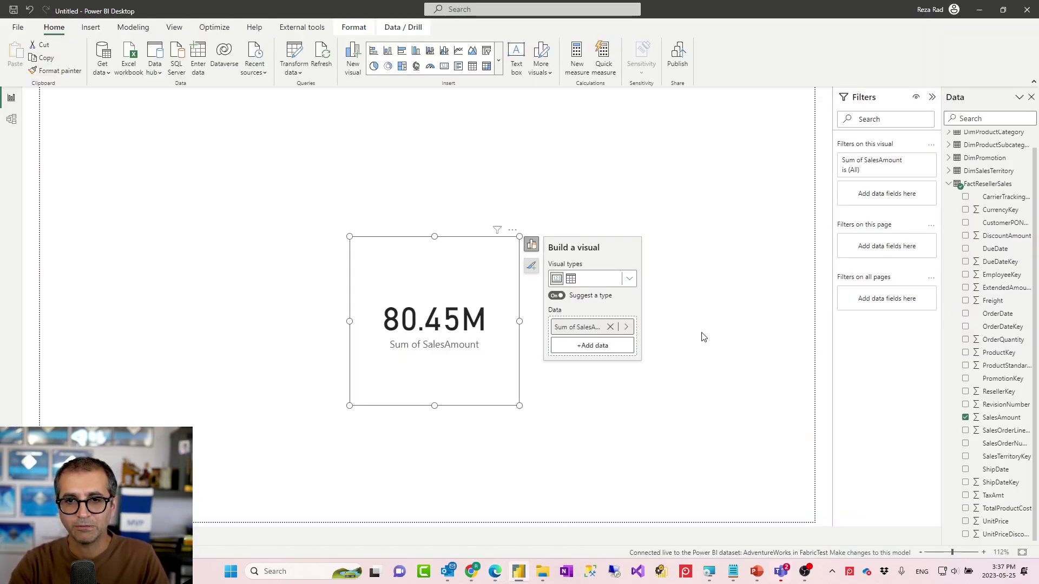
{"action": "left_click", "coordinate": [949, 172]}
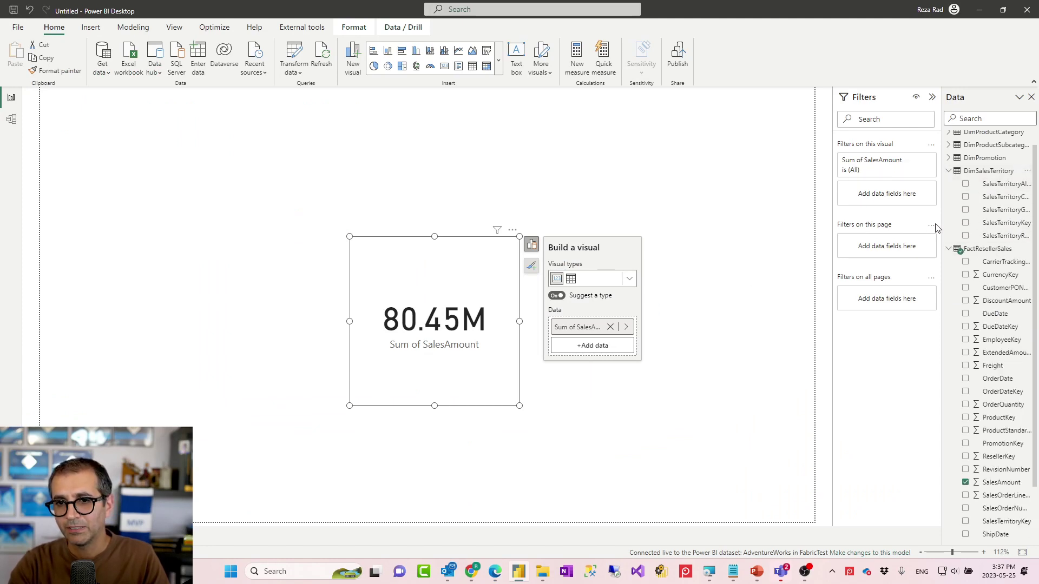
{"action": "left_click_drag", "start_coordinate": [941, 228], "coordinate": [896, 228]}
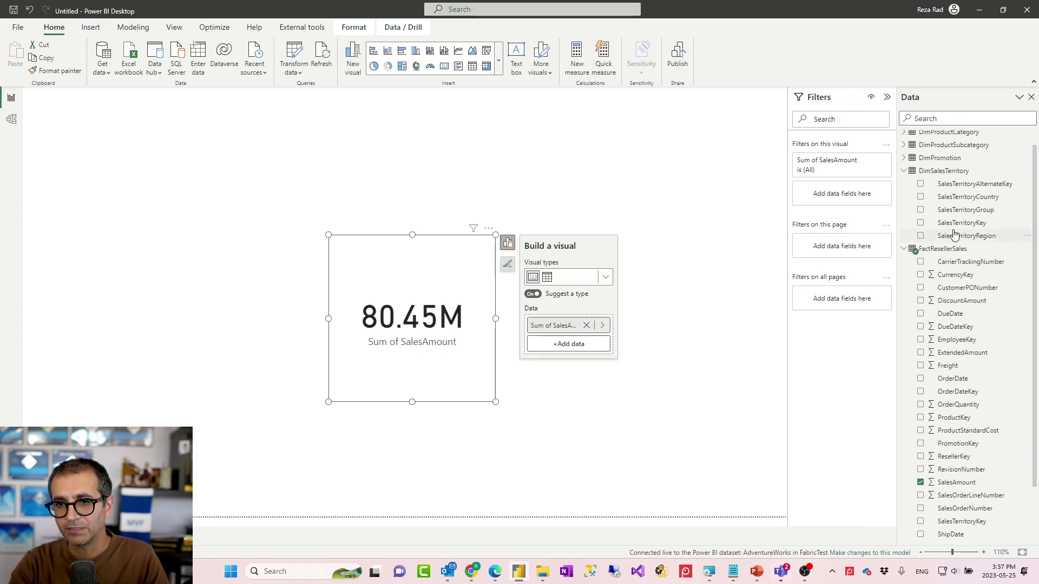
{"action": "left_click", "coordinate": [920, 197]}
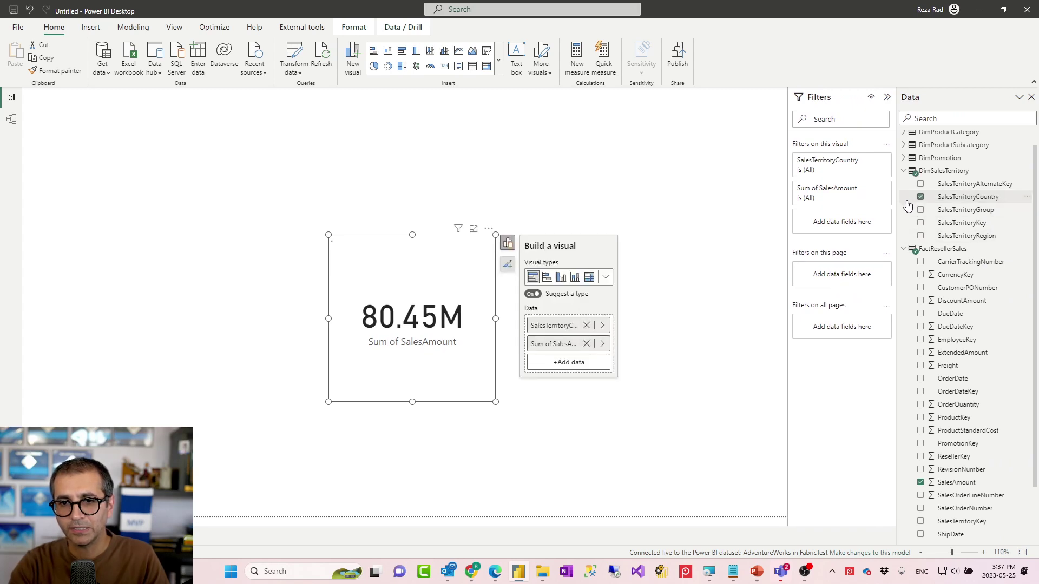
{"action": "left_click_drag", "start_coordinate": [328, 402], "coordinate": [50, 487]}
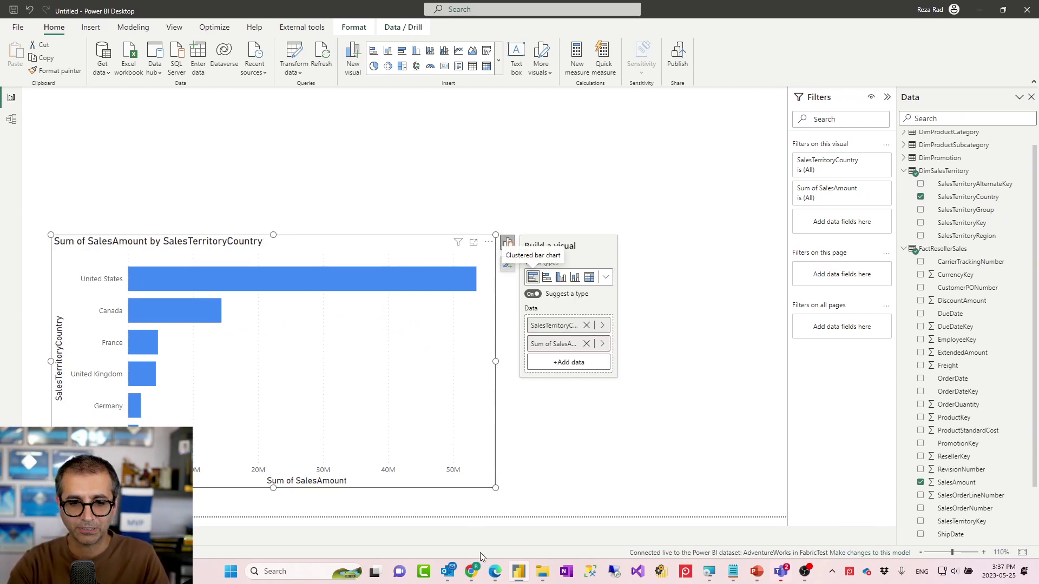
Step: Switch back to the browser and open the AdventureWorks lakehouse from the FabricTest workspace
{"action": "left_click", "coordinate": [494, 573]}
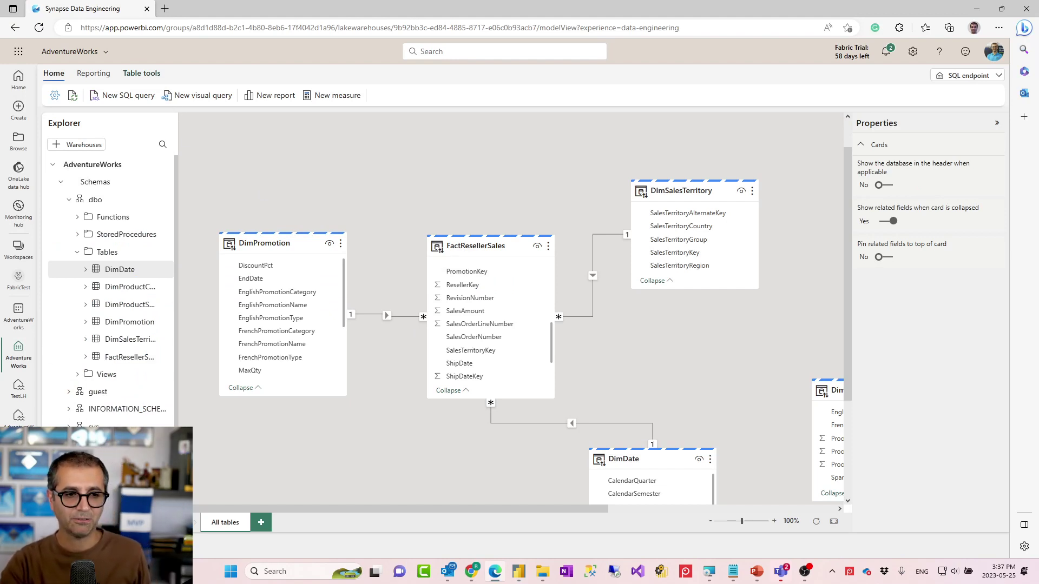
{"action": "left_click", "coordinate": [18, 280]}
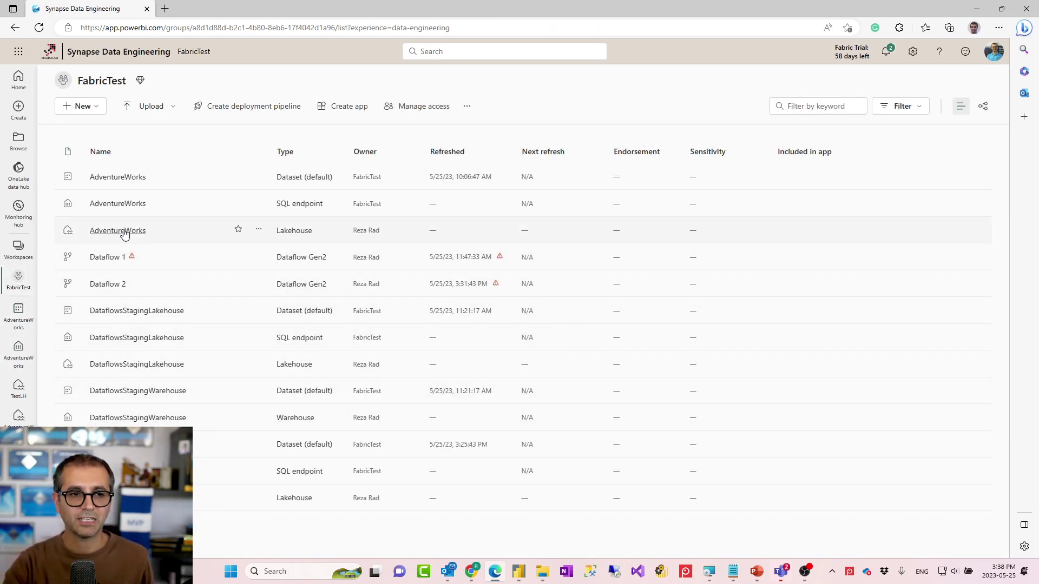
{"action": "left_click", "coordinate": [122, 231]}
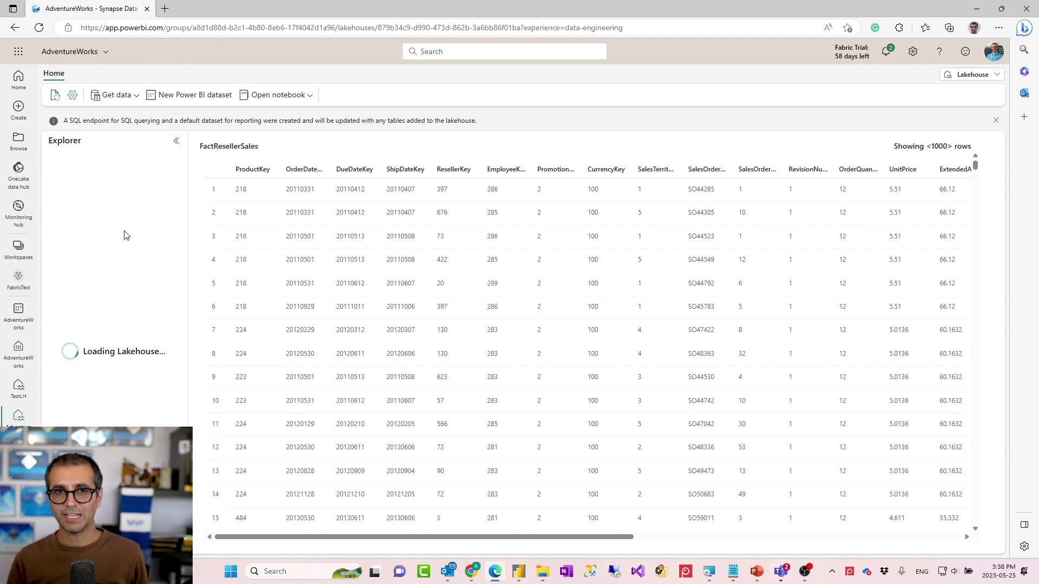